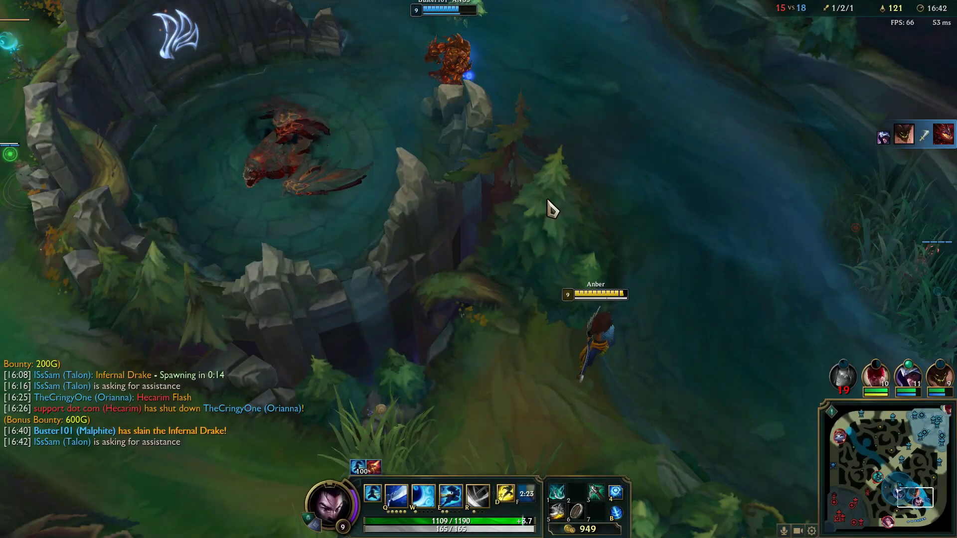
Step: Chase Rammus down with Q and attacks until he dies, then move up-left
right_click(553, 119)
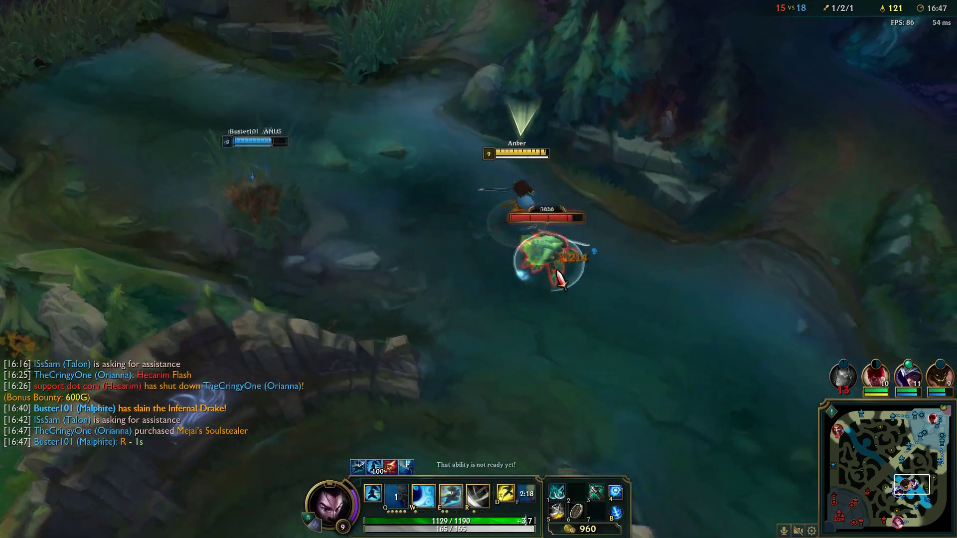
right_click(590, 316)
key(q)
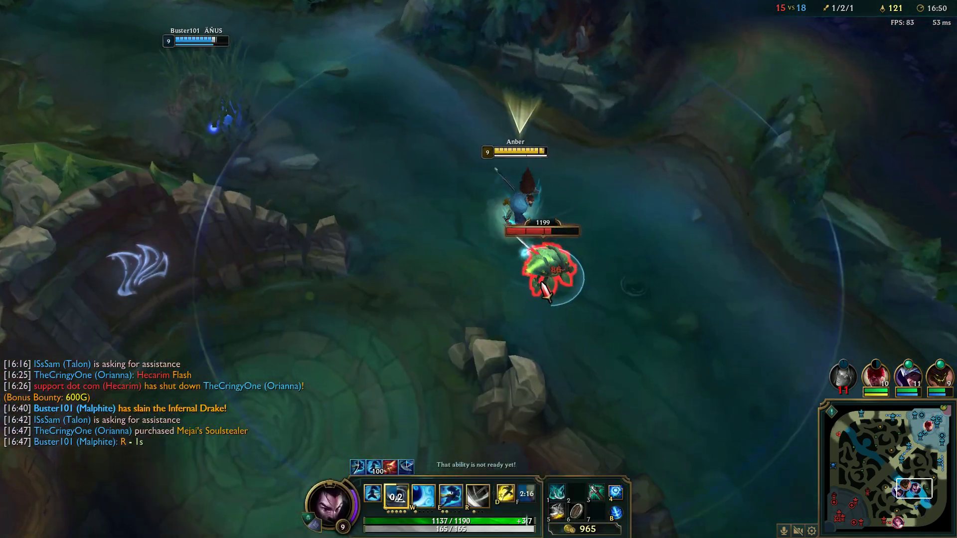
right_click(601, 335)
right_click(541, 295)
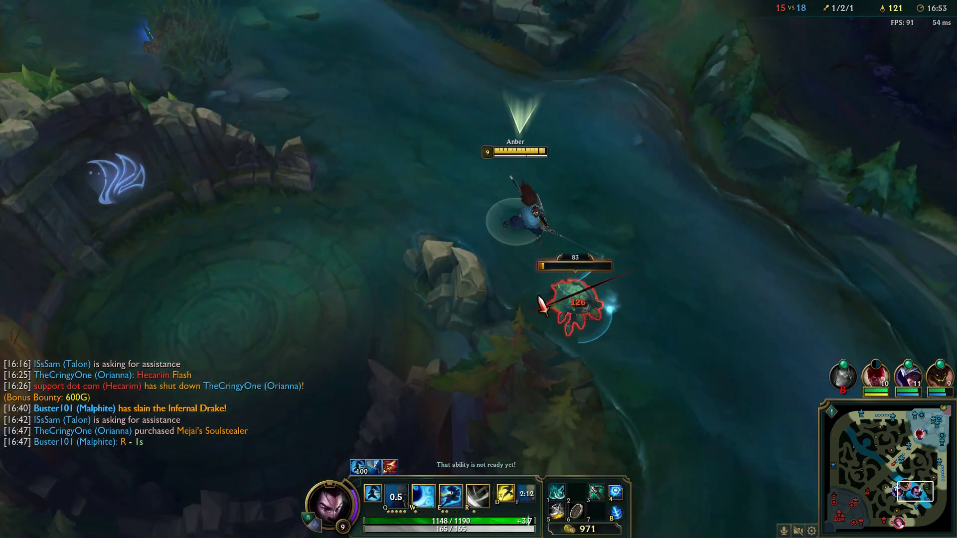
right_click(325, 101)
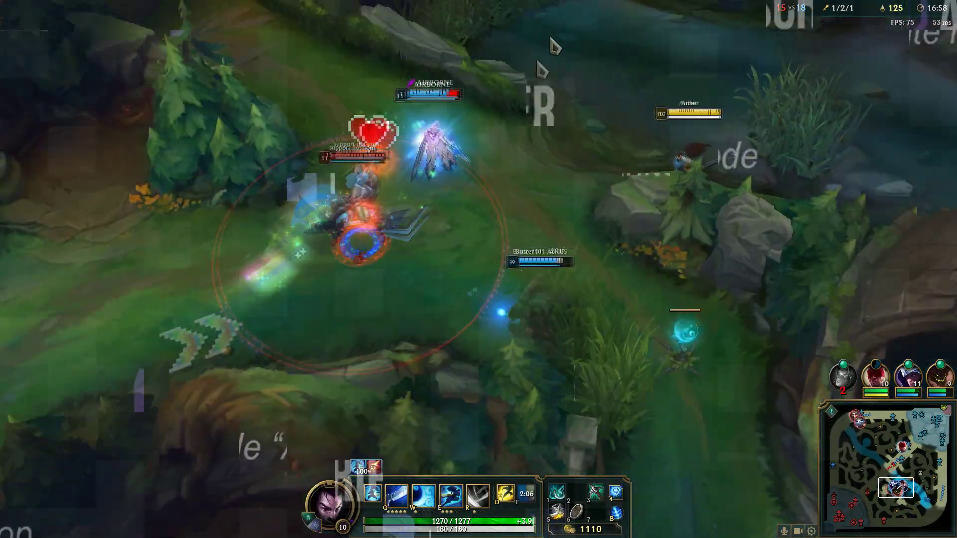
Step: Dash into the teamfight with Q, keep attacking, and chase the fleeing enemies
right_click(452, 200)
key(q)
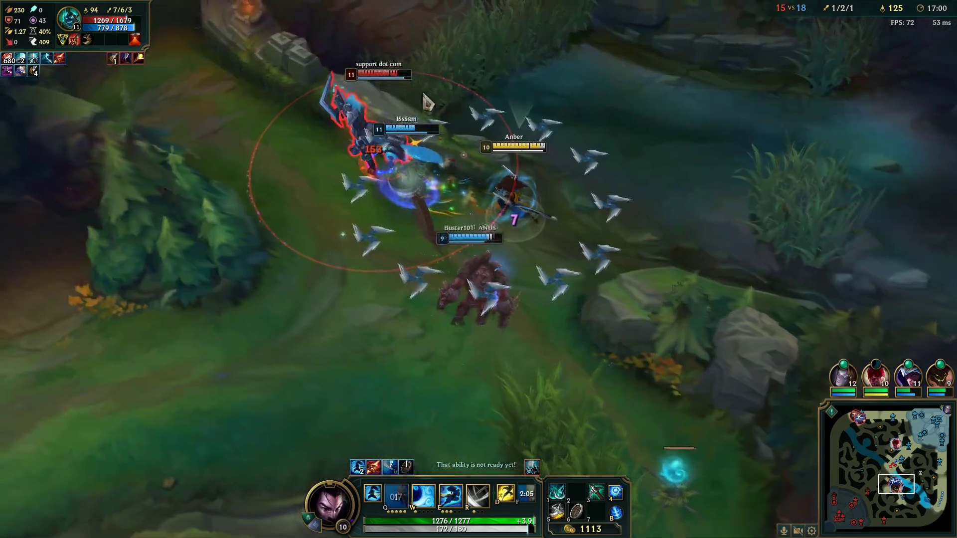
right_click(384, 164)
key(q)
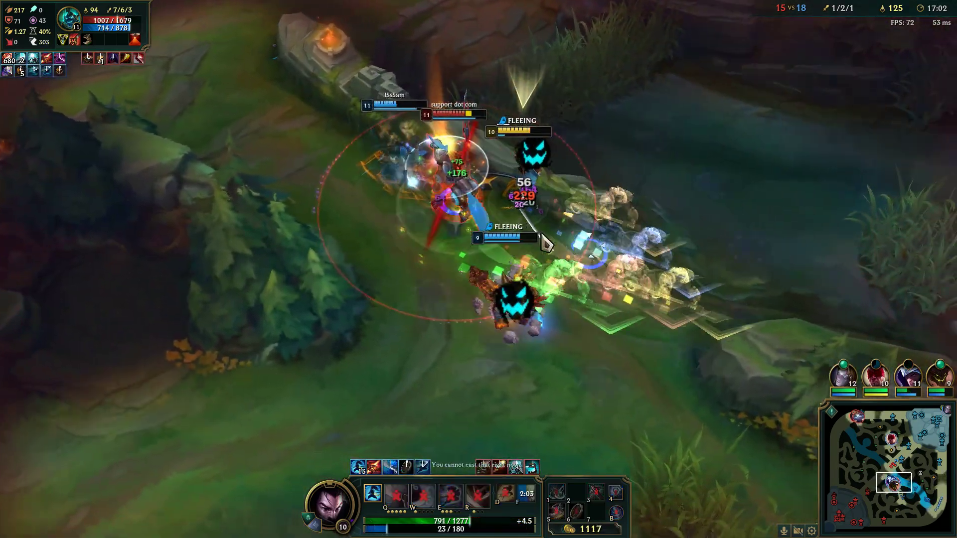
right_click(467, 175)
key(q)
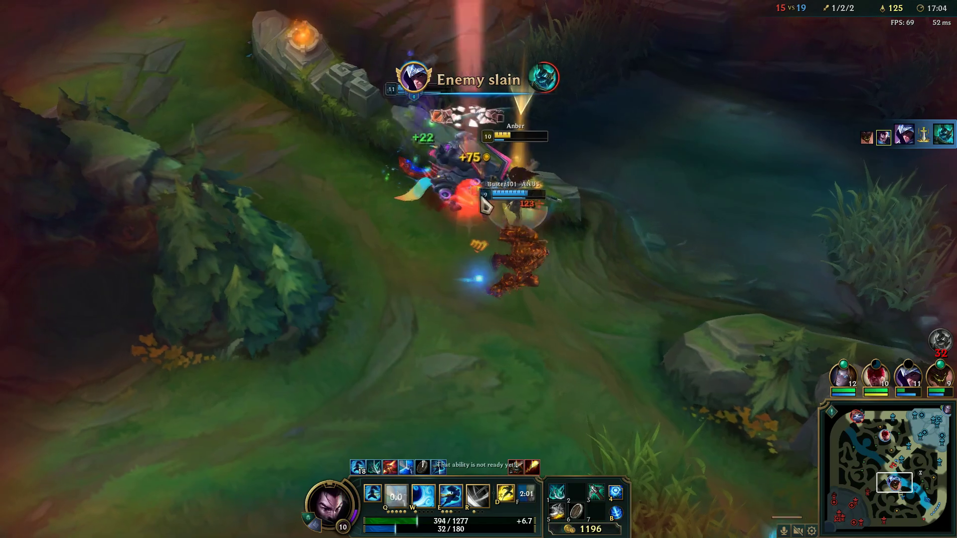
right_click(660, 230)
Step: Use the first item's active and walk the champion back along the river
right_click(687, 256)
key(1)
right_click(698, 262)
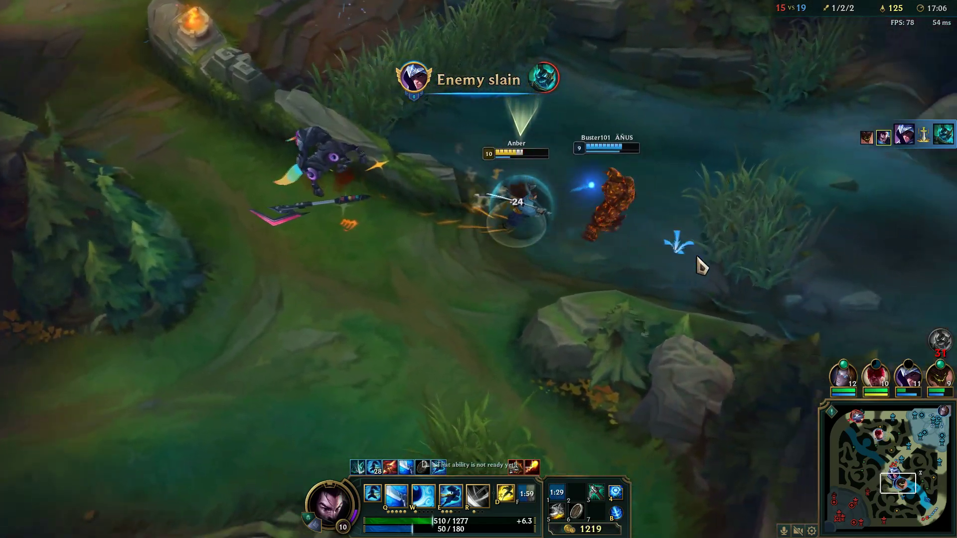
right_click(699, 263)
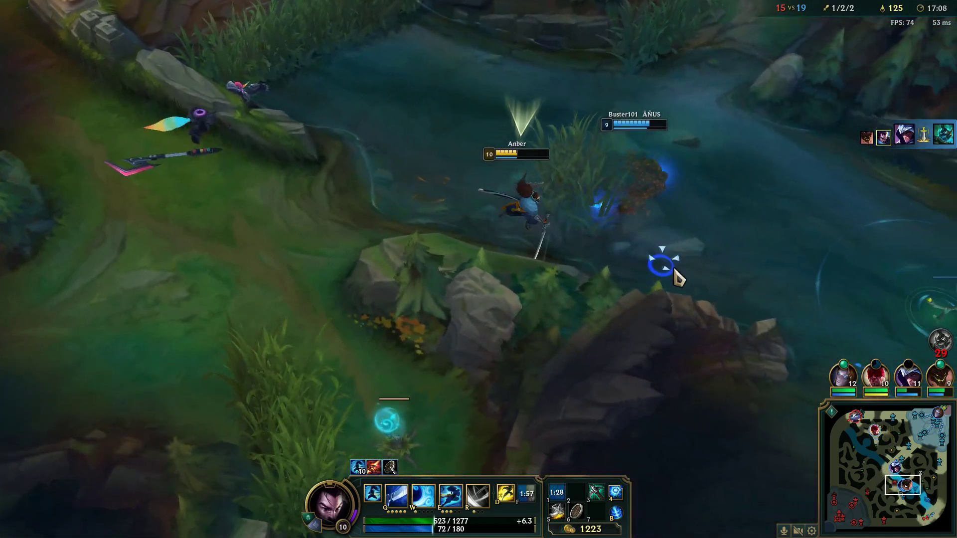
right_click(683, 265)
right_click(701, 288)
right_click(716, 324)
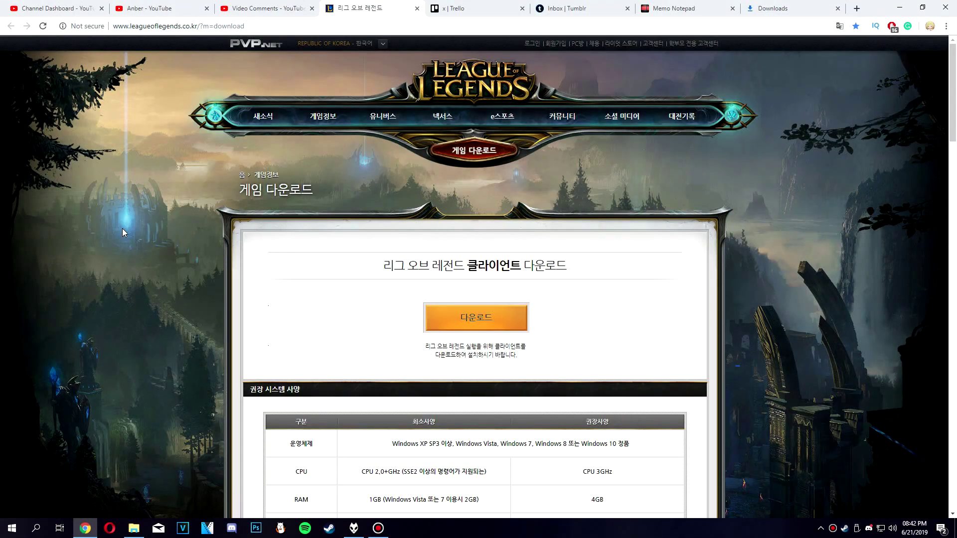
Step: Review the specs and install steps on the Korean download page and get the installer
click(115, 25)
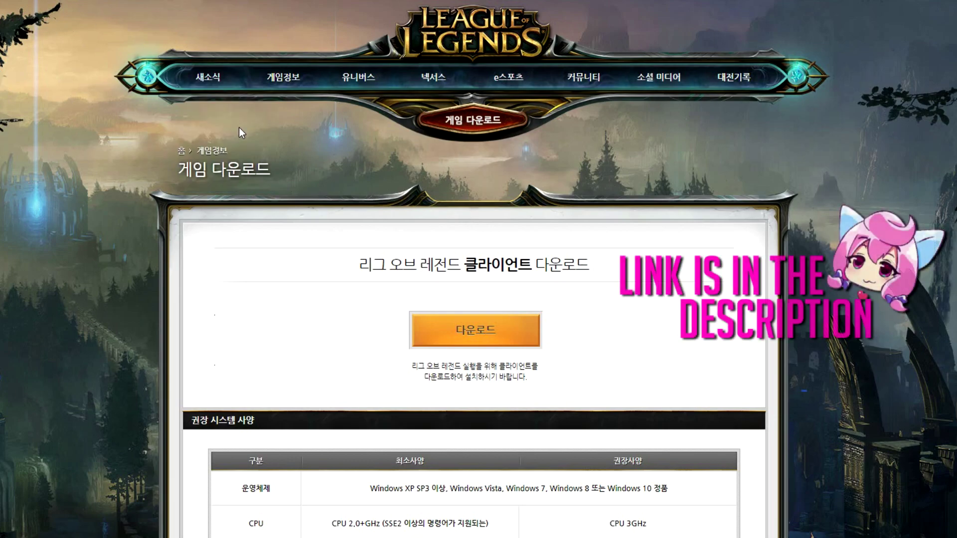
scroll(581, 140, down, 5)
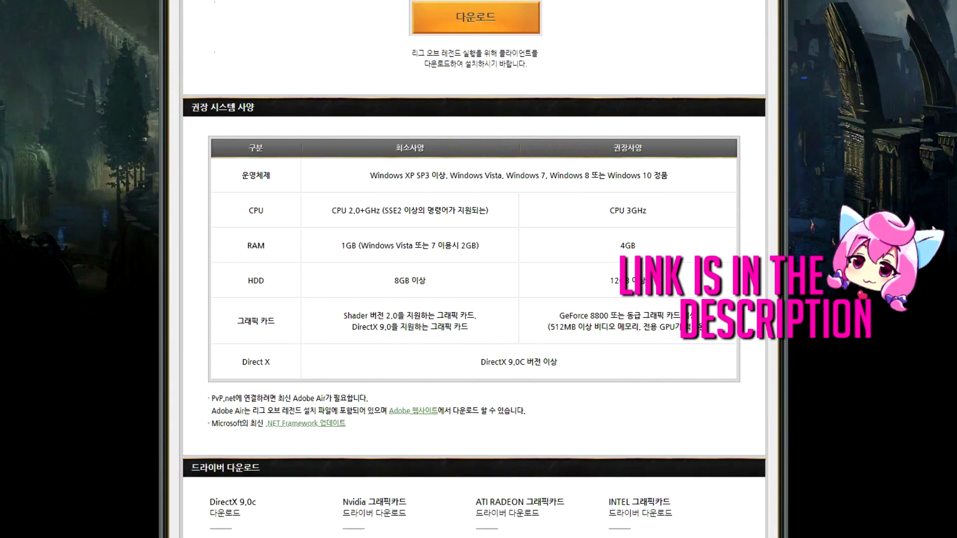
scroll(477, 246, down, 14)
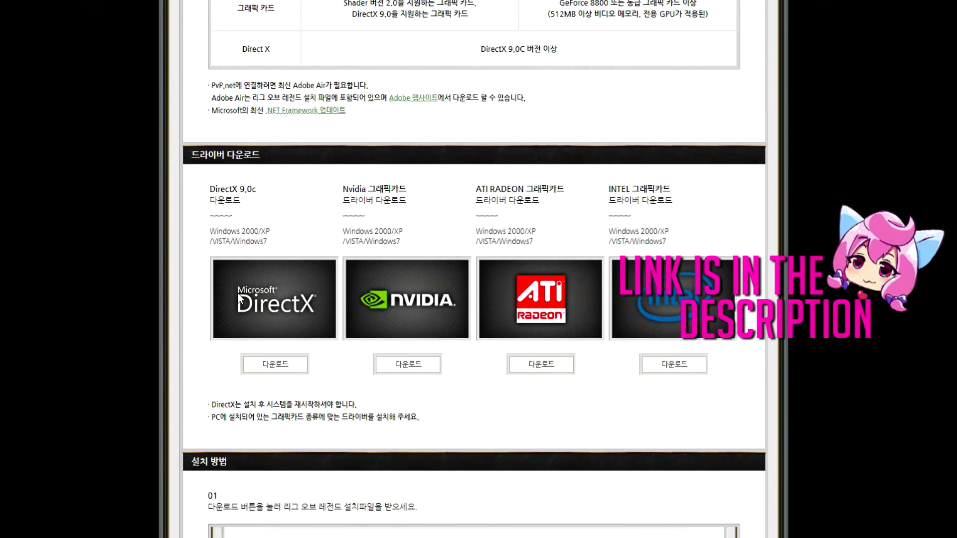
scroll(456, 366, down, 2)
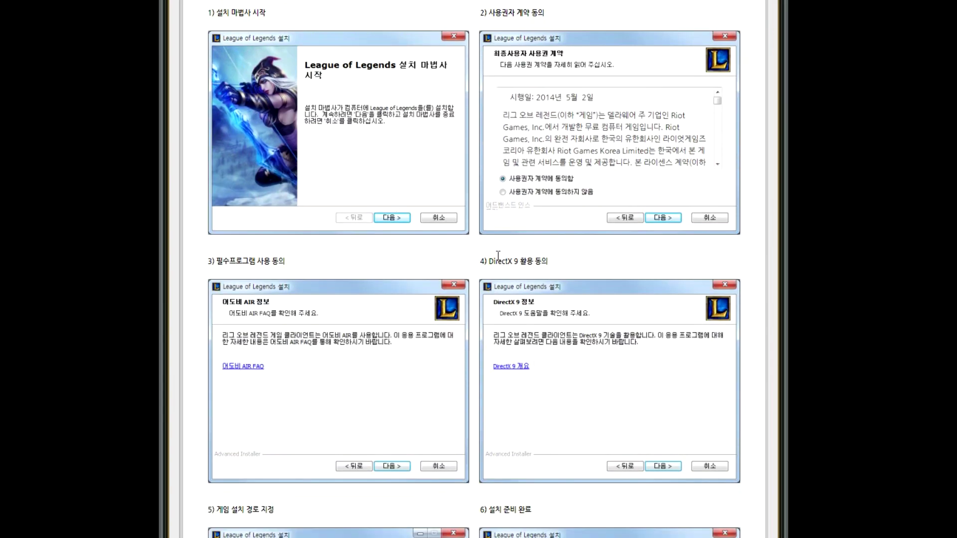
scroll(839, 411, down, 4)
scroll(847, 349, up, 4)
scroll(856, 294, up, 20)
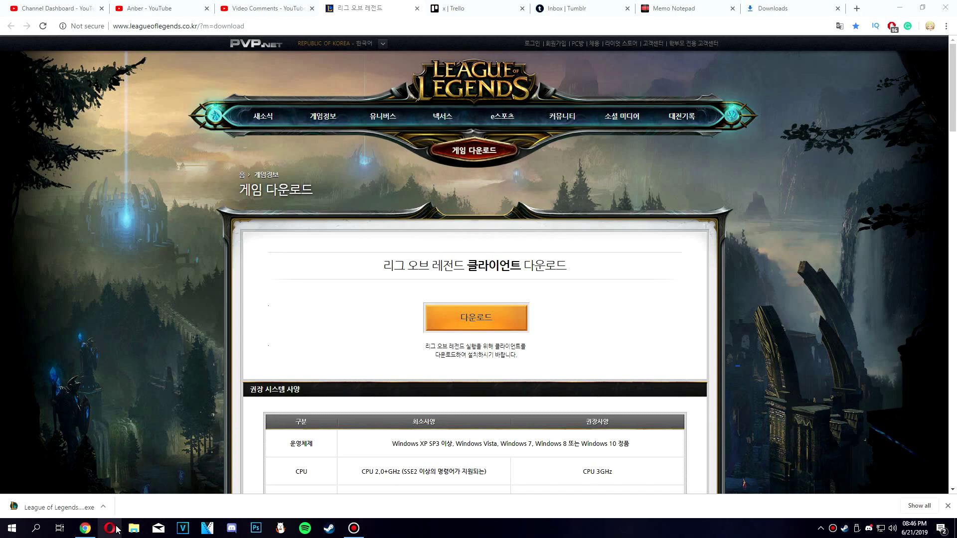
click(134, 529)
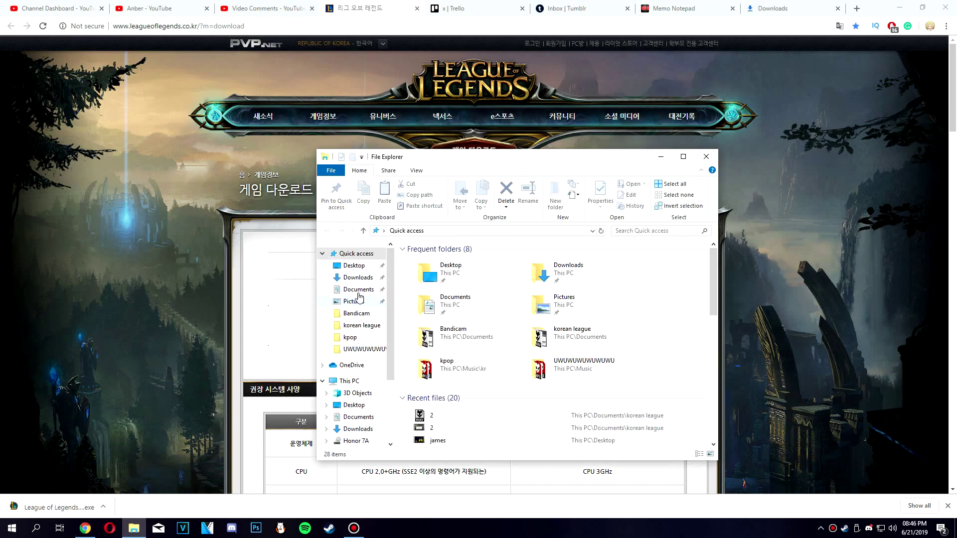
Step: Open the Downloads folder, then fight the jungle monster in-game with Q
click(358, 278)
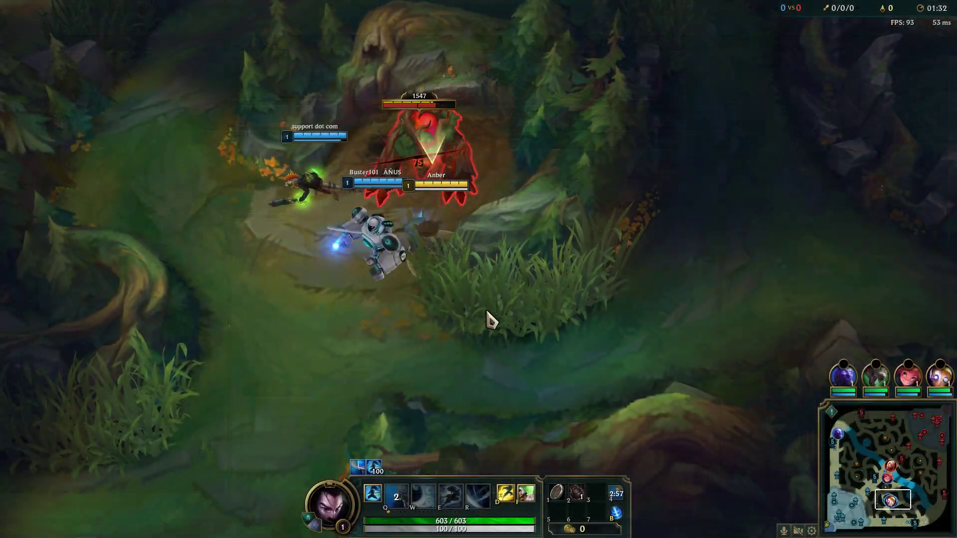
key(q)
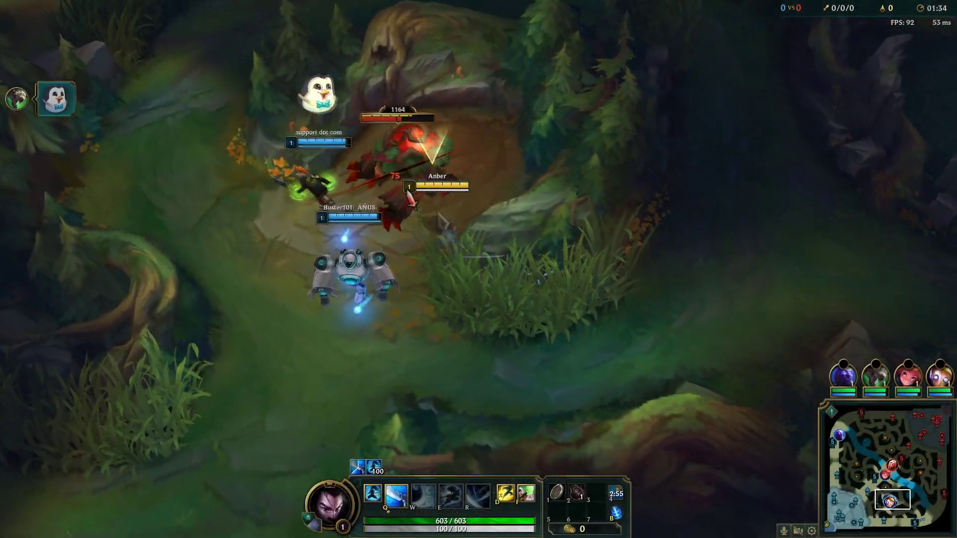
right_click(551, 269)
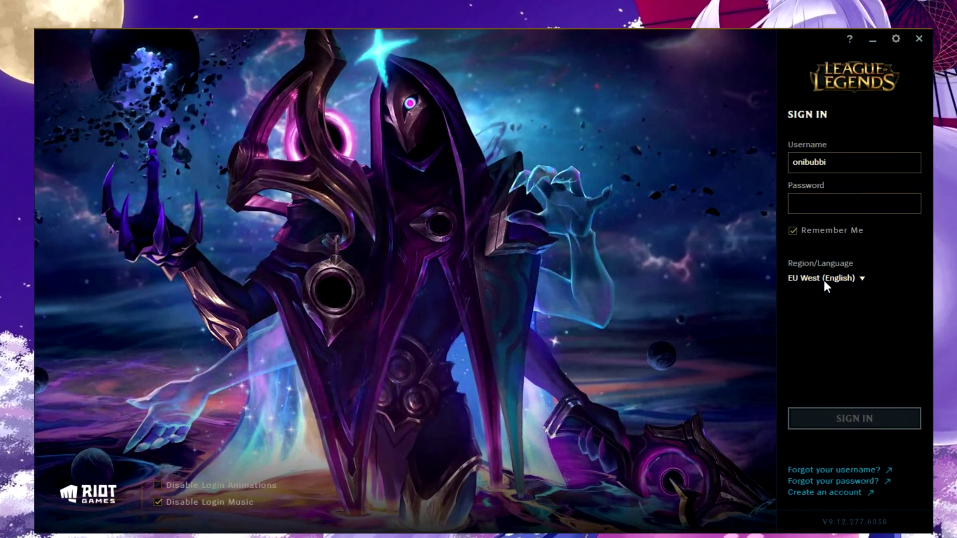
click(721, 259)
click(846, 285)
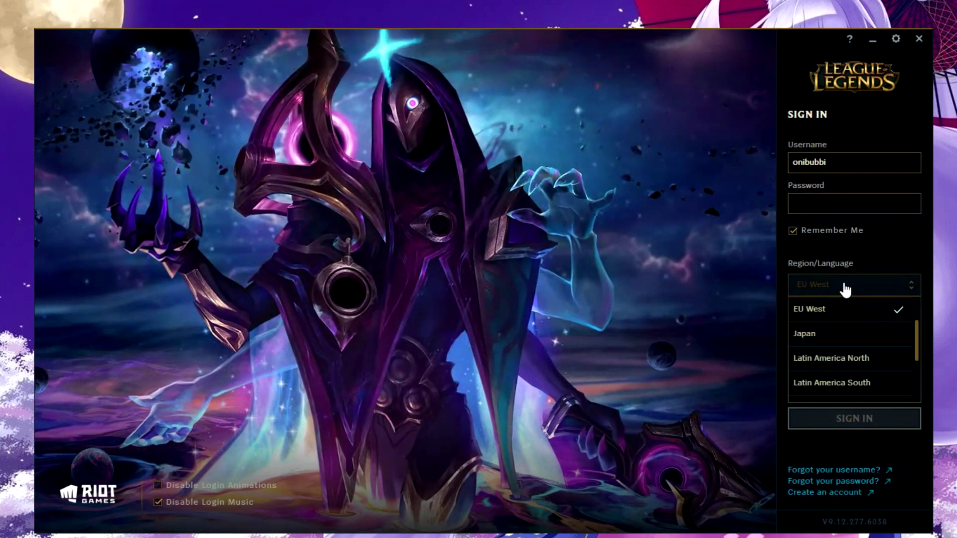
scroll(832, 339, down, 2)
scroll(827, 341, up, 3)
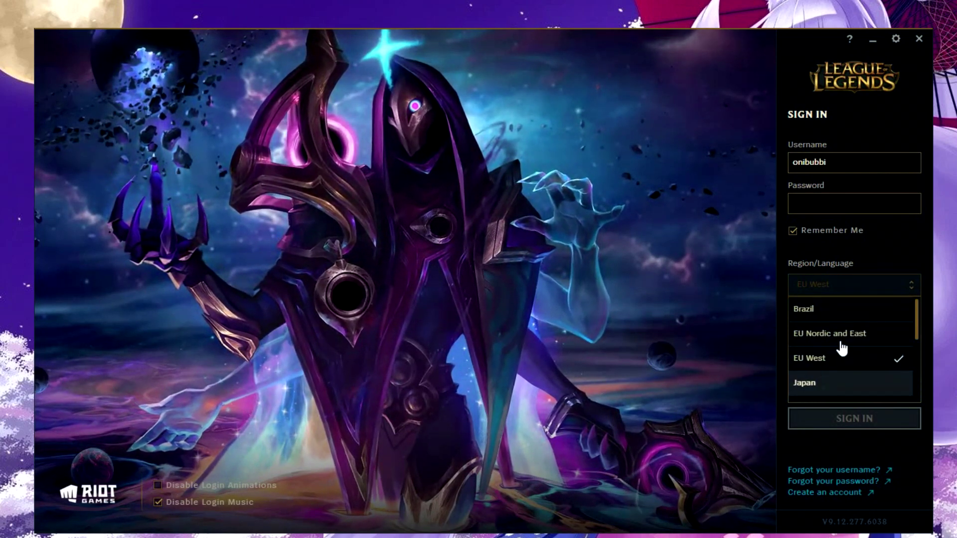
click(844, 285)
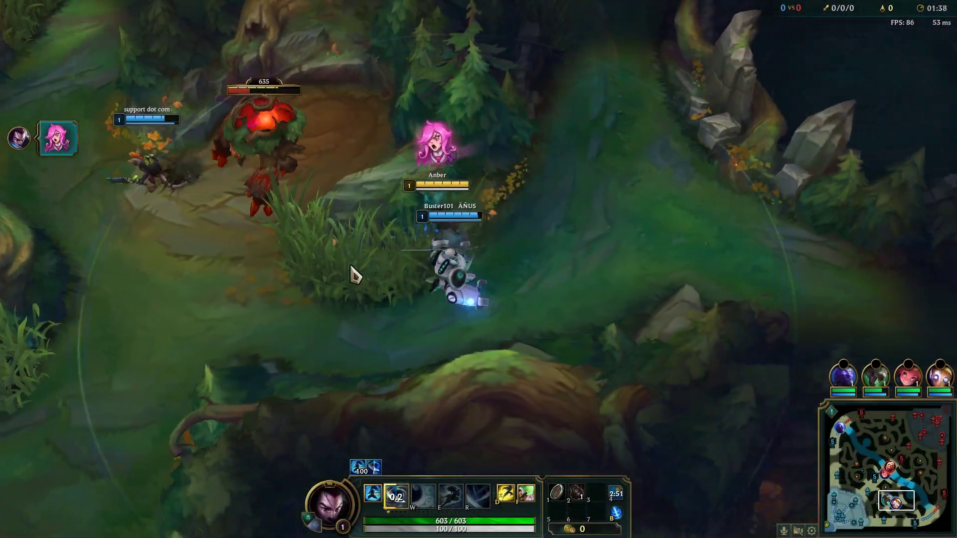
key(q)
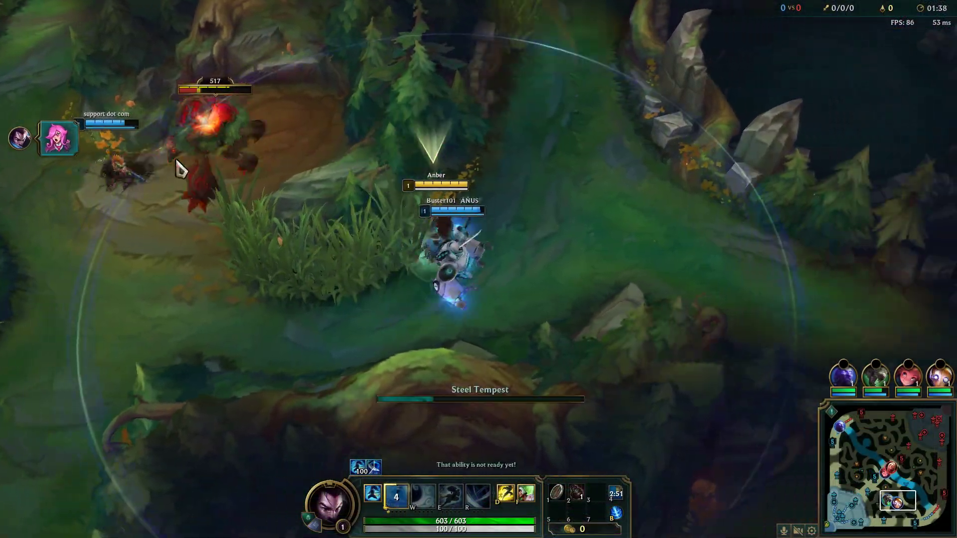
Step: Leave the raptors after a final Q and walk the champion down-right along the jungle path
right_click(556, 273)
key(q)
right_click(668, 306)
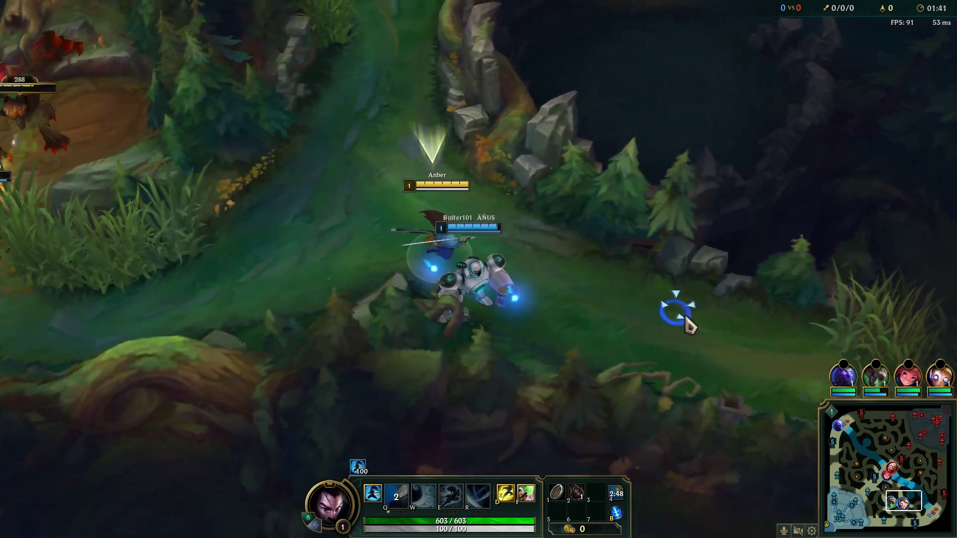
right_click(665, 328)
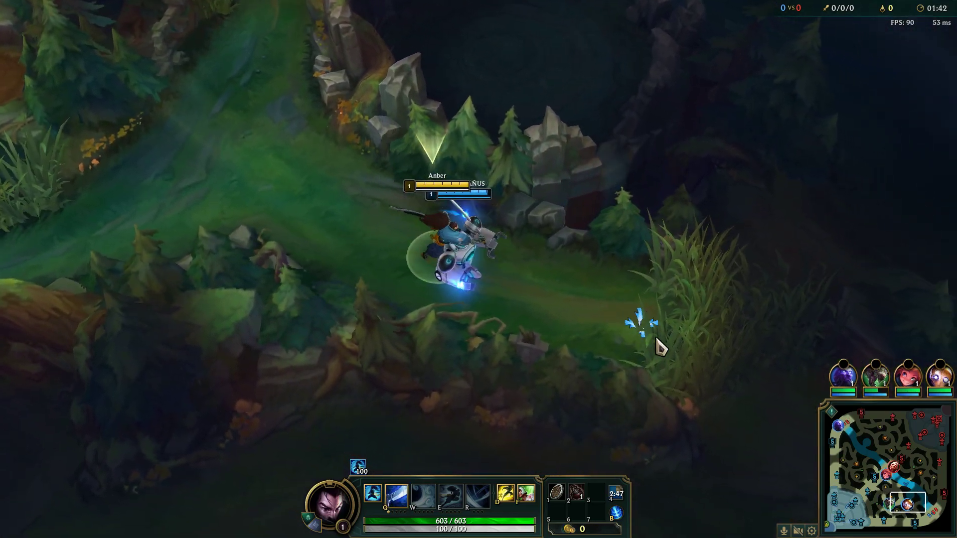
right_click(621, 359)
right_click(626, 396)
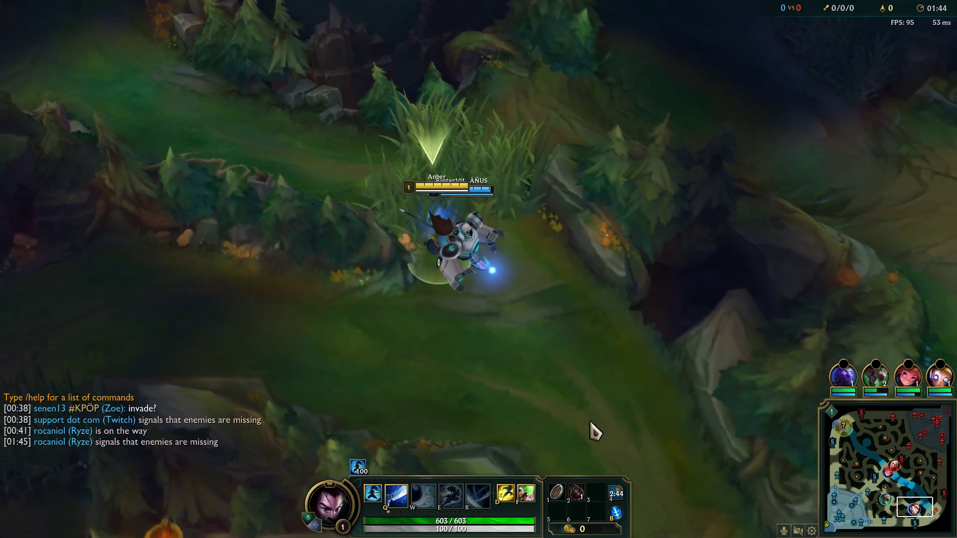
right_click(592, 430)
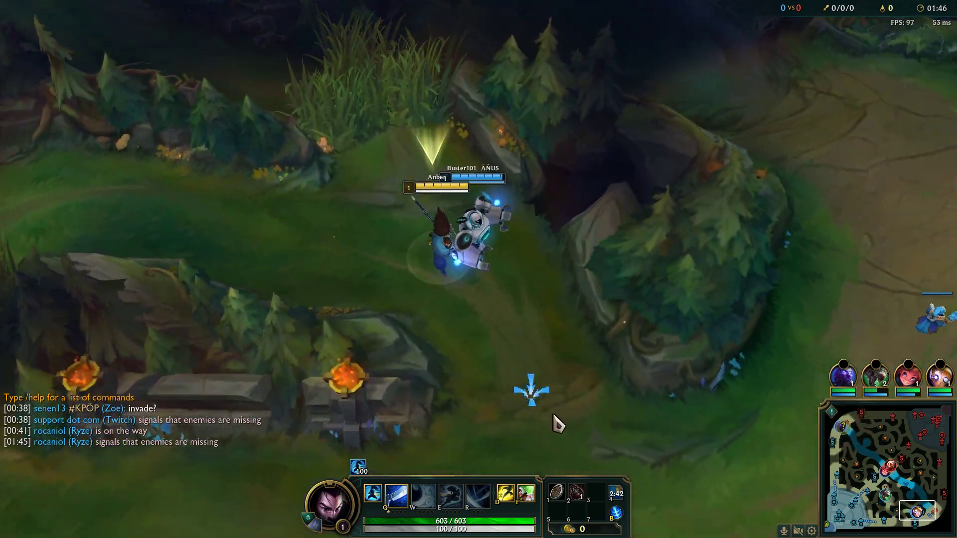
right_click(574, 417)
right_click(579, 399)
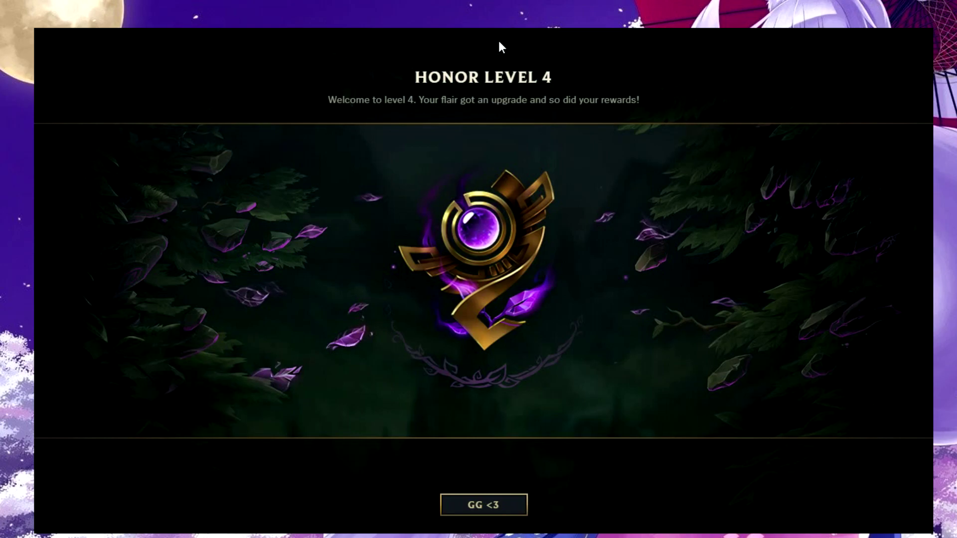
click(471, 505)
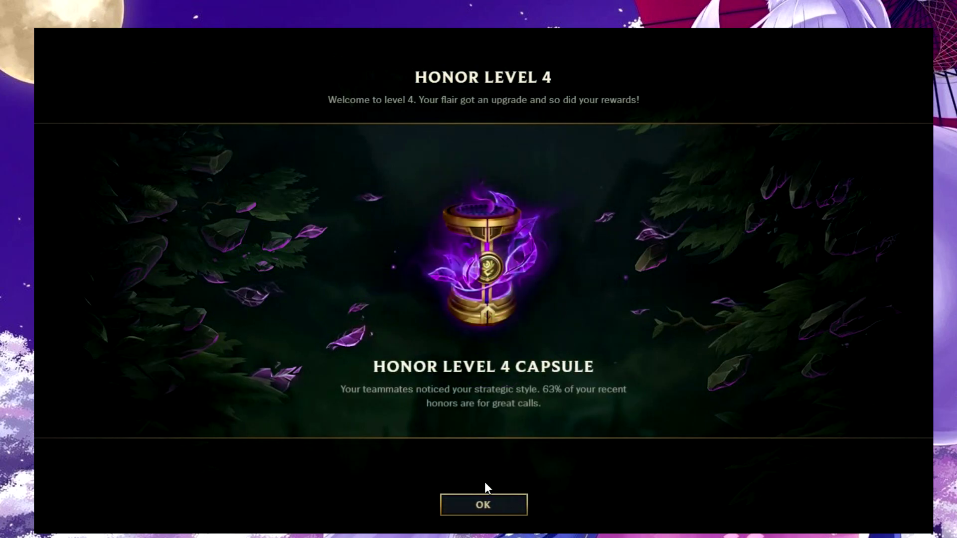
click(481, 506)
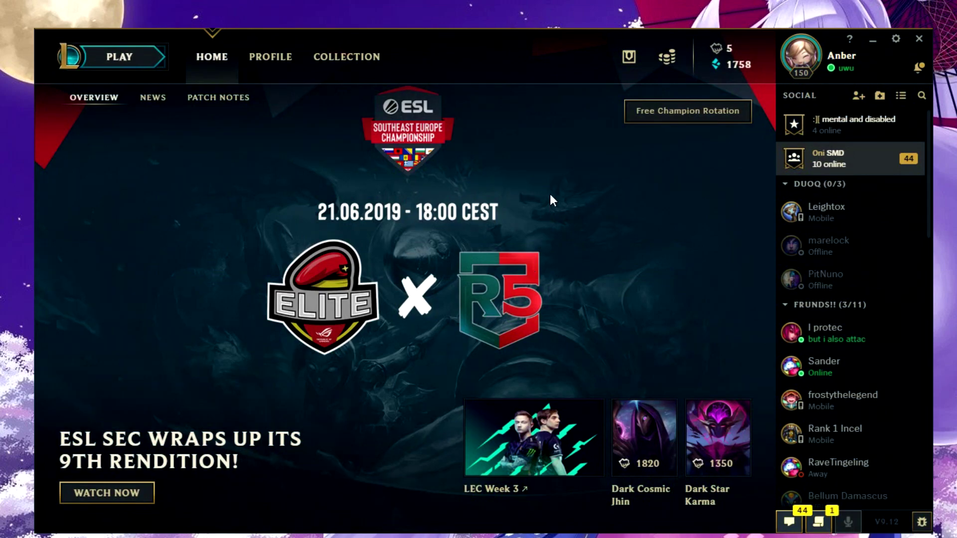
drag(452, 43, 419, 60)
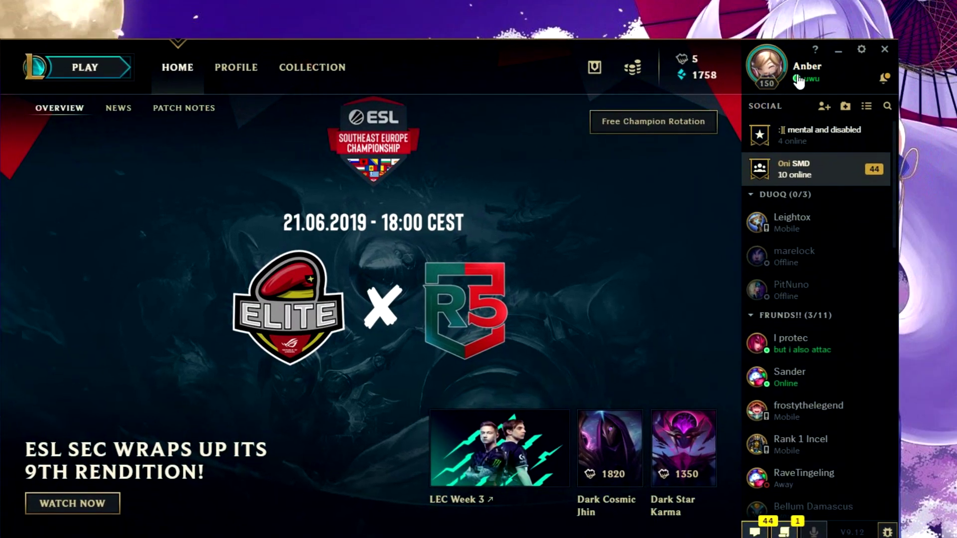
scroll(853, 344, down, 5)
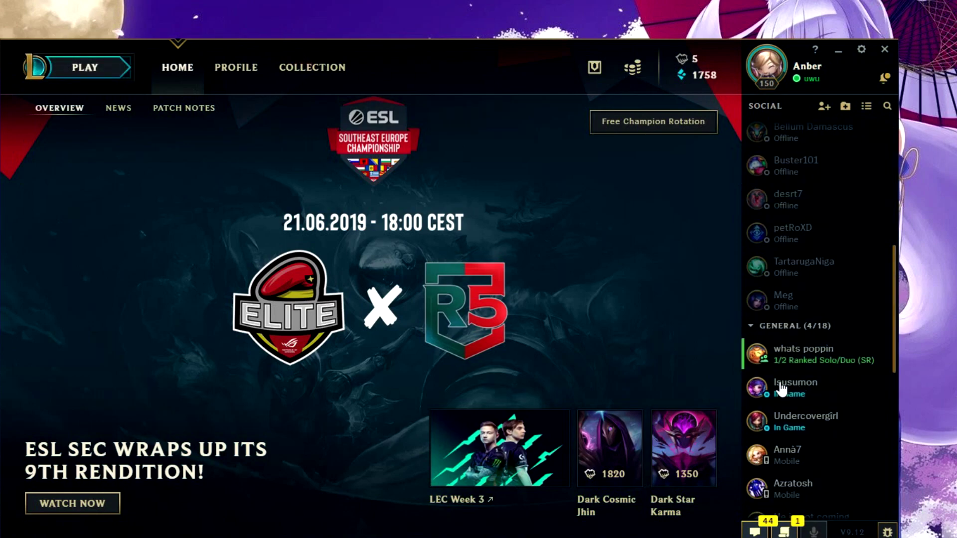
scroll(861, 351, up, 3)
scroll(861, 351, up, 4)
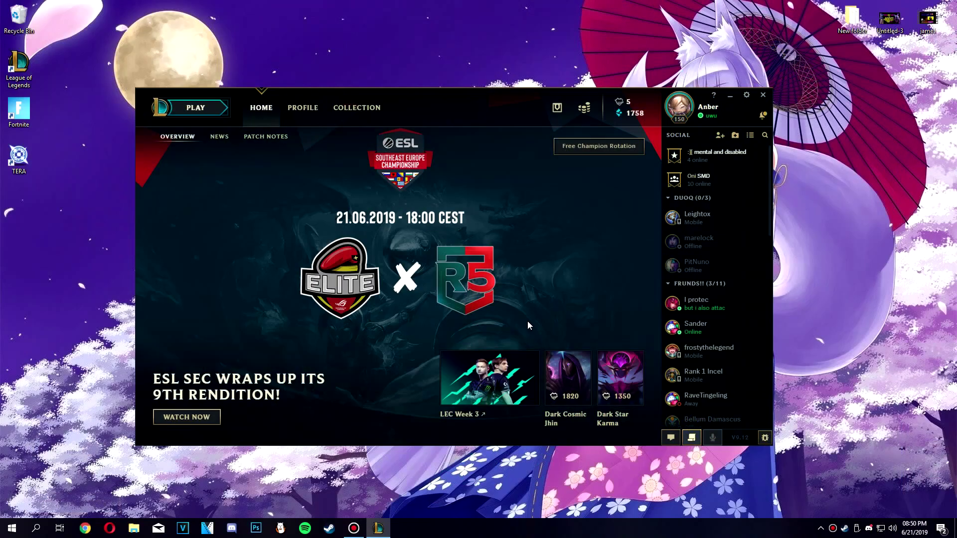
Step: Open the Honor Level 4 Capsule in Loot and permanently unlock its Outrageous emote
click(557, 108)
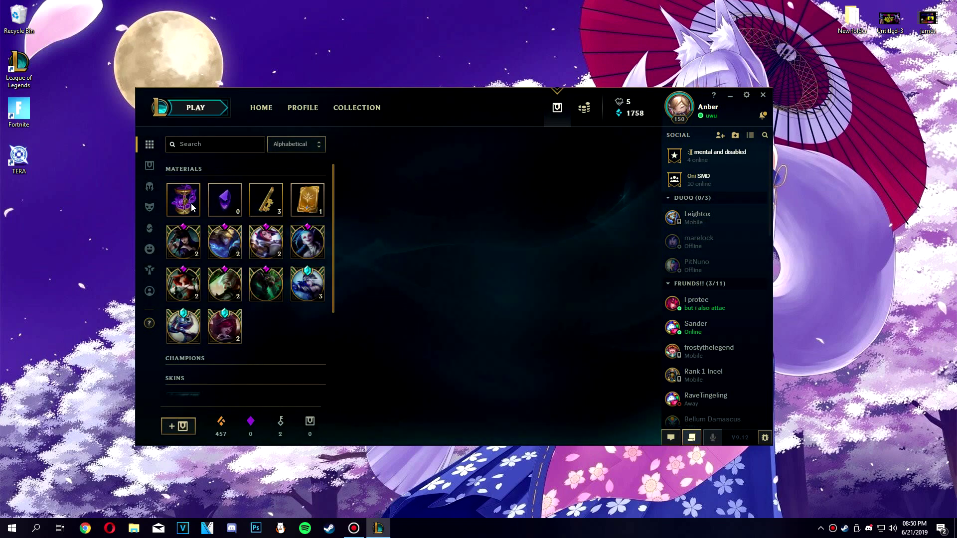
click(185, 214)
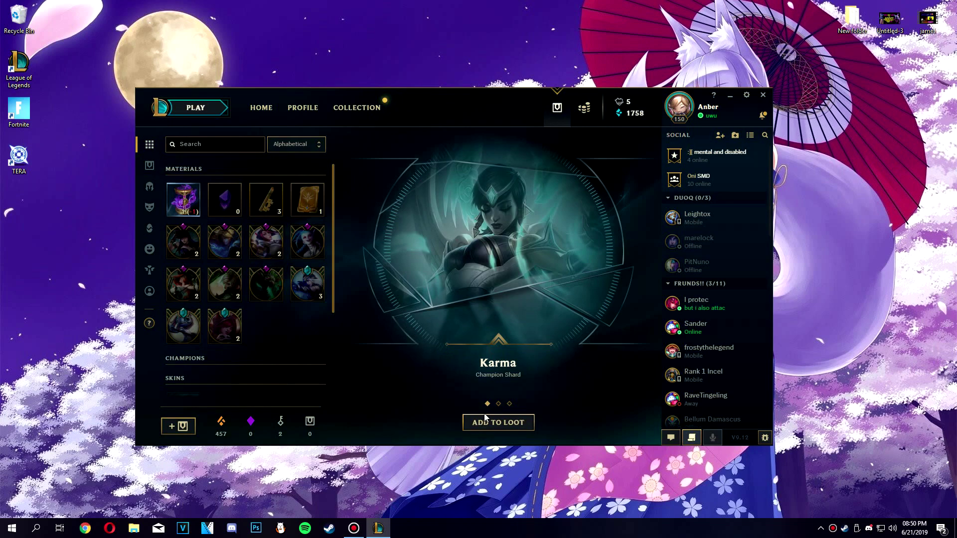
click(485, 421)
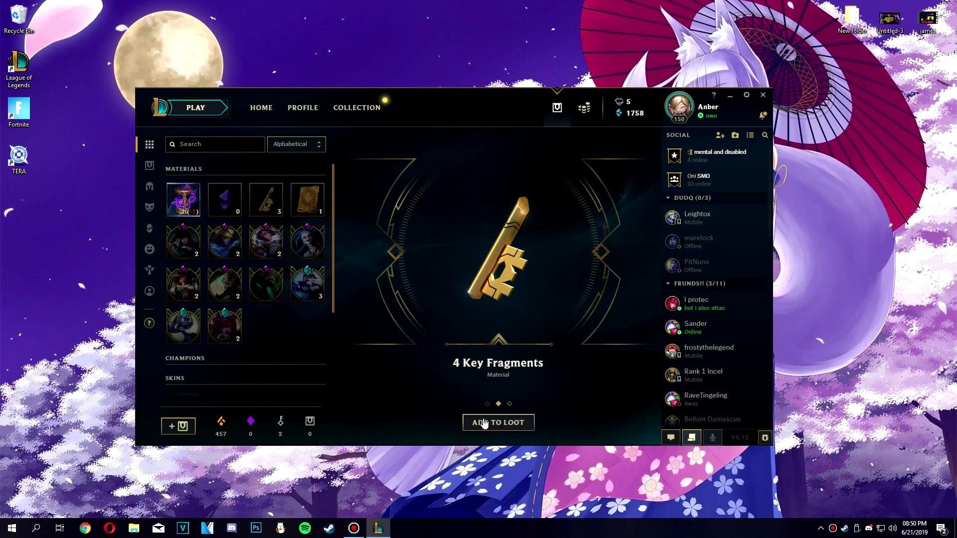
click(483, 422)
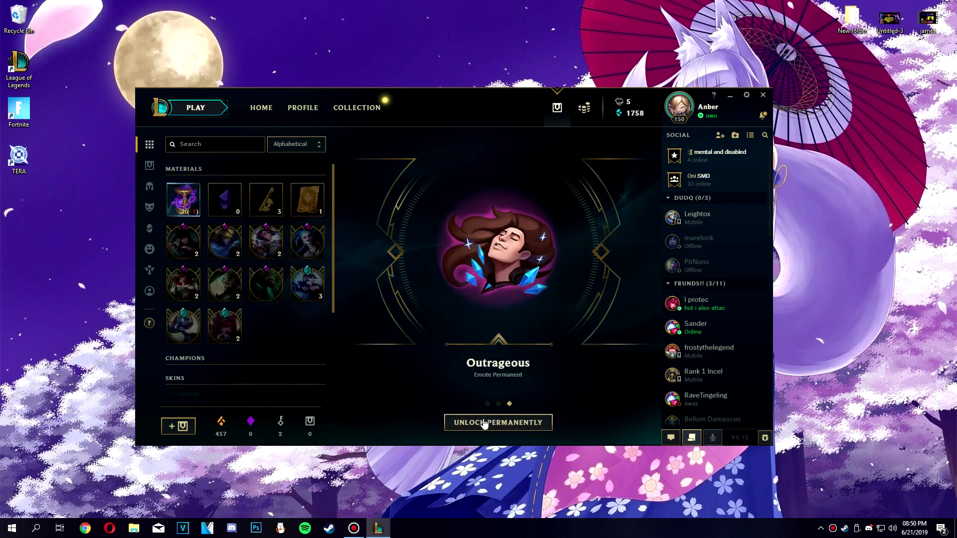
click(483, 425)
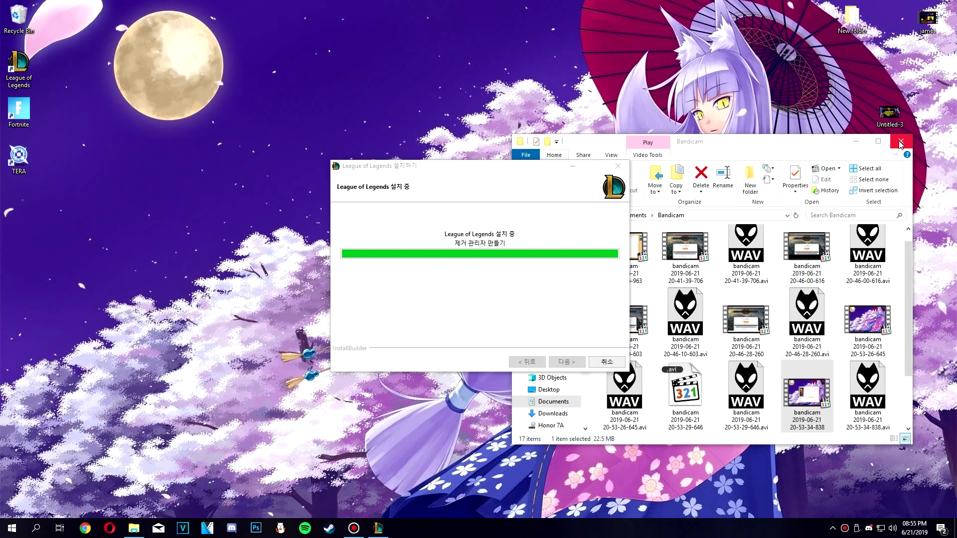
Step: Close the Explorer window and finish the Korean install with launch-now ticked (마침)
click(902, 141)
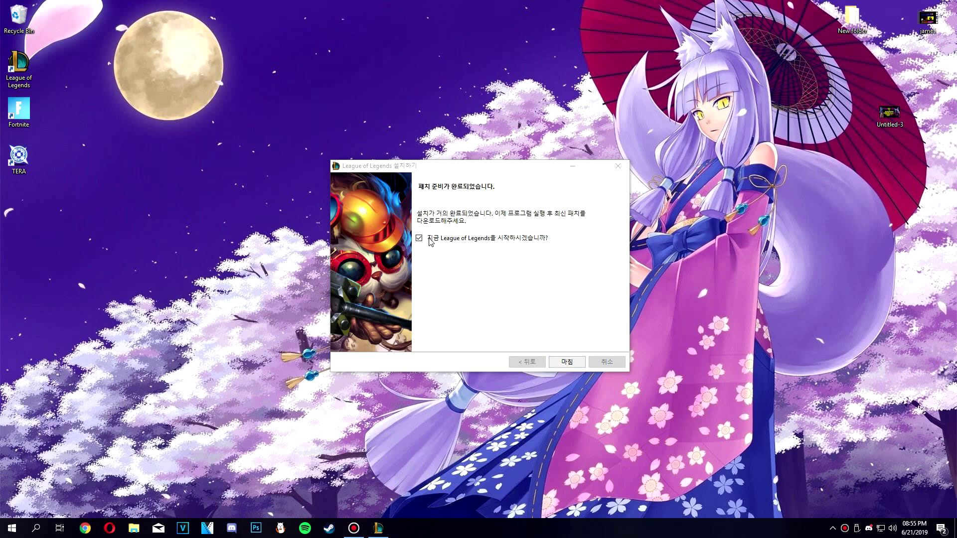
click(552, 361)
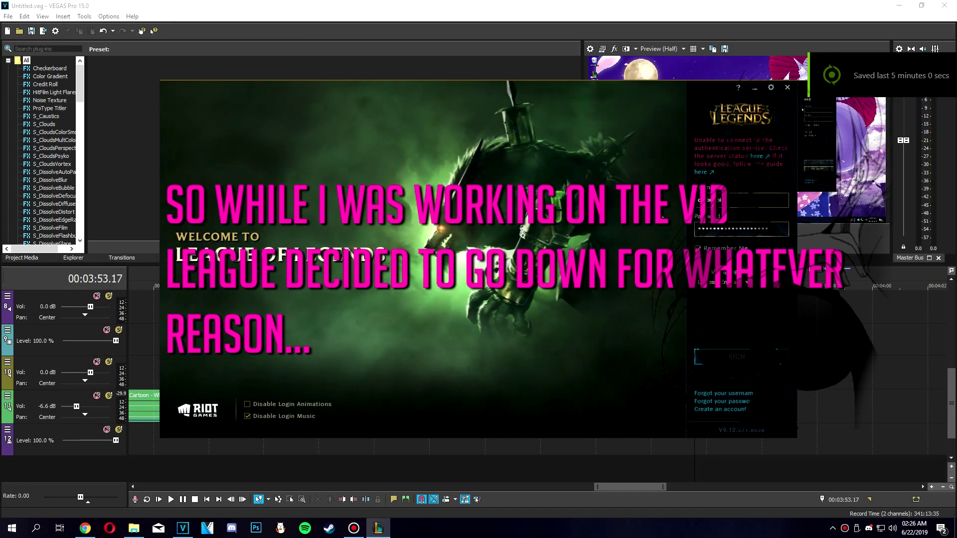
Step: Drag the League login window slightly to the left
drag(655, 85, 618, 79)
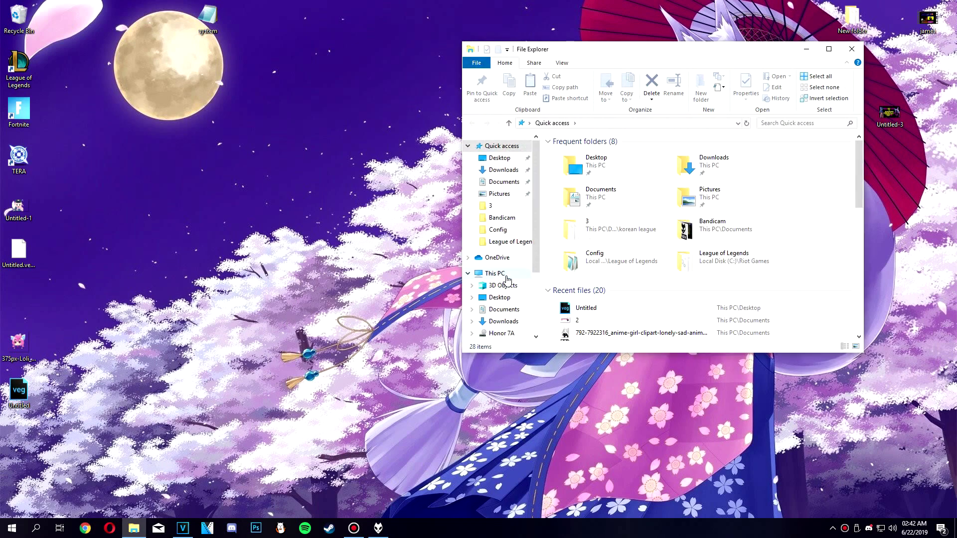
Step: Navigate from This PC through Local Disk (C:) and Riot Games into League of Legends' RADS projects folder
click(500, 275)
click(694, 292)
double_click(694, 292)
drag(648, 49, 515, 54)
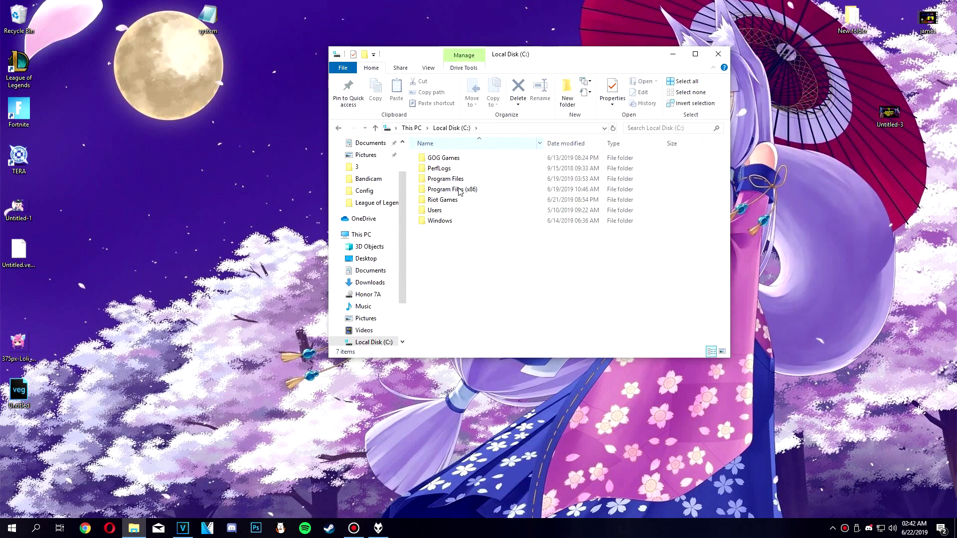
click(468, 193)
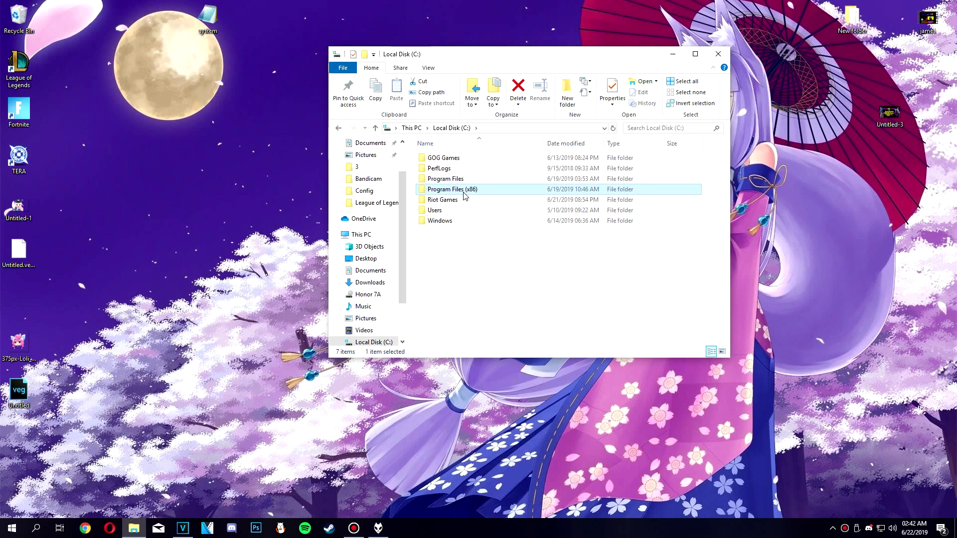
double_click(448, 200)
click(472, 174)
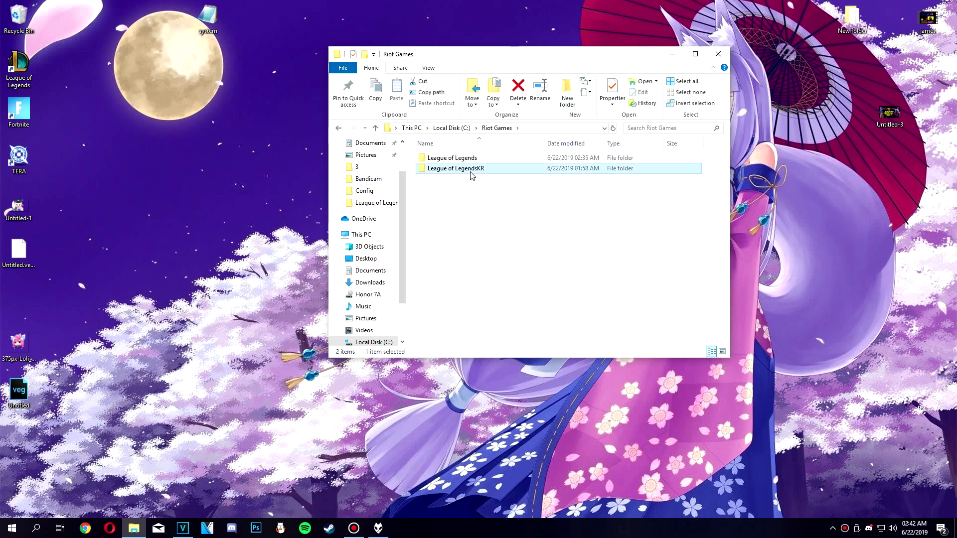
double_click(452, 158)
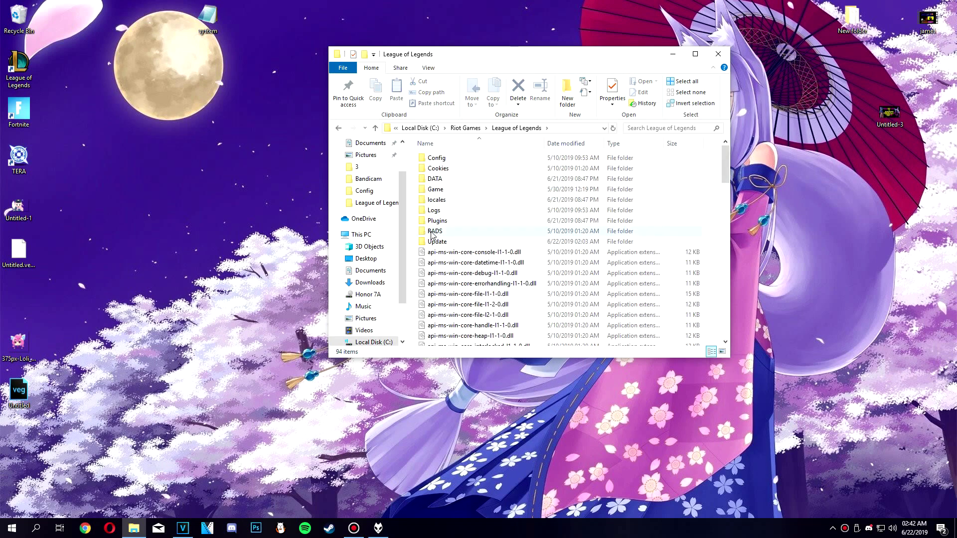
double_click(437, 232)
double_click(450, 161)
Step: Return to the League of Legends folder, launch LeagueClient - Shortcut, and close Explorer
drag(449, 163, 585, 275)
click(511, 129)
click(496, 128)
click(438, 159)
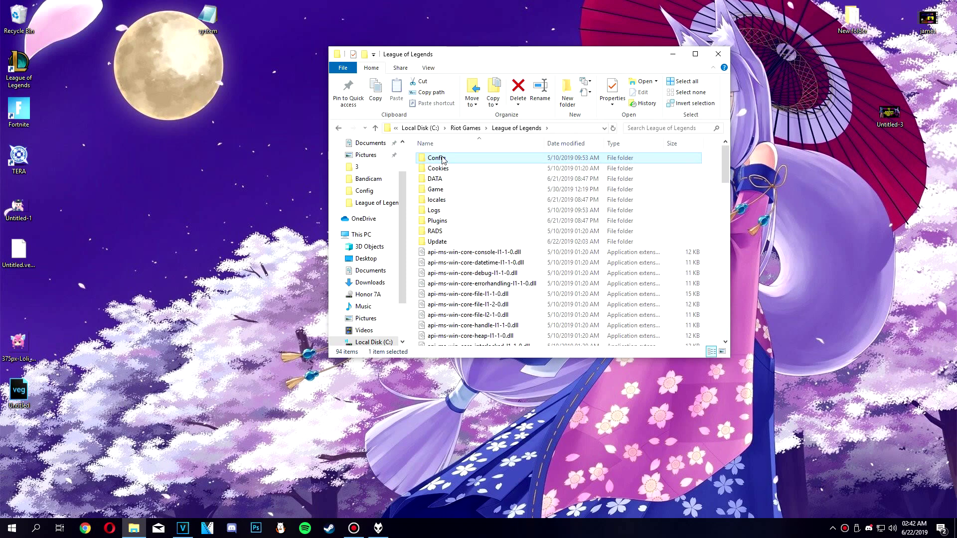
double_click(440, 159)
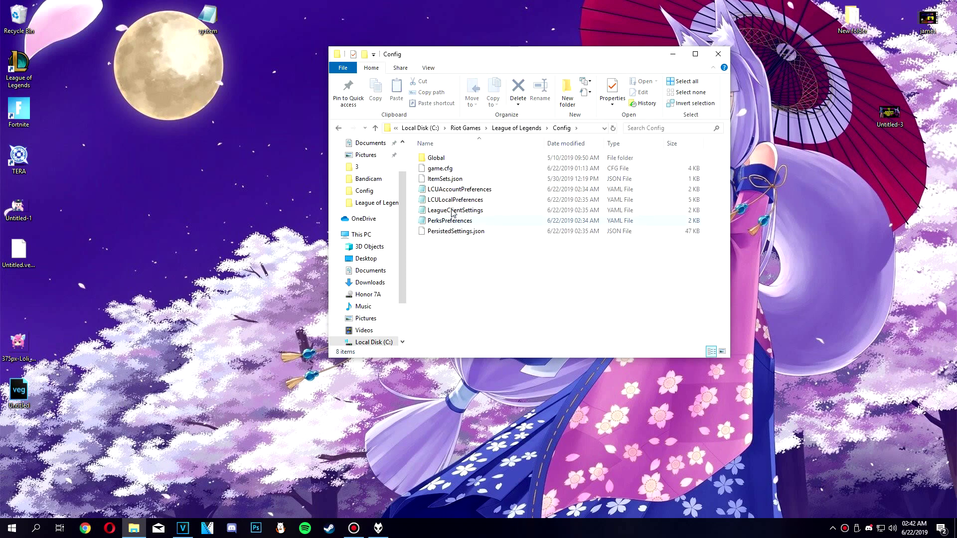
click(513, 128)
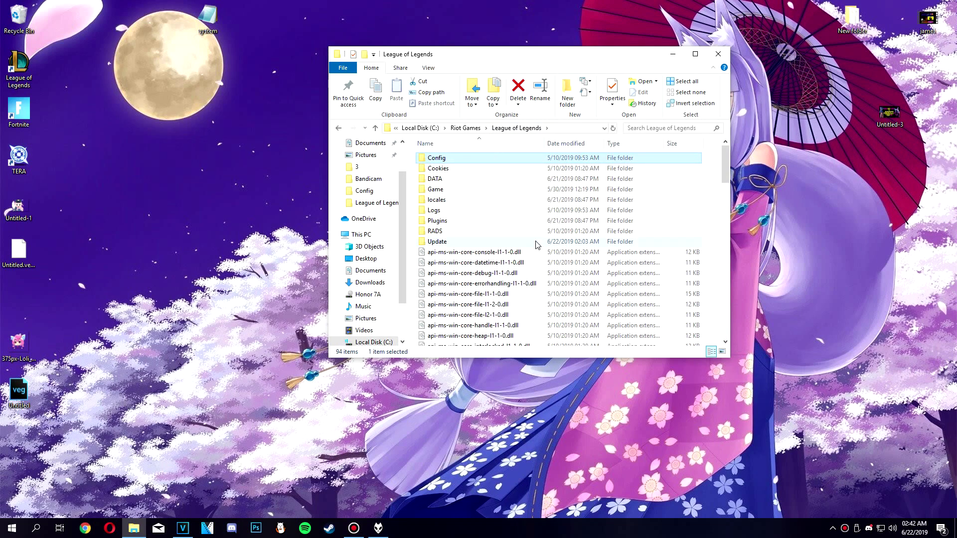
click(465, 129)
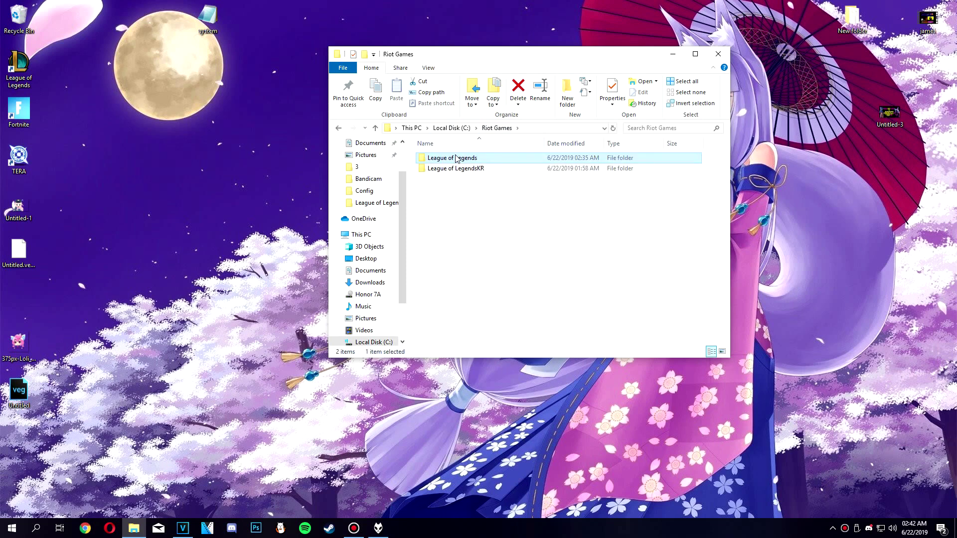
double_click(457, 158)
scroll(458, 209, down, 15)
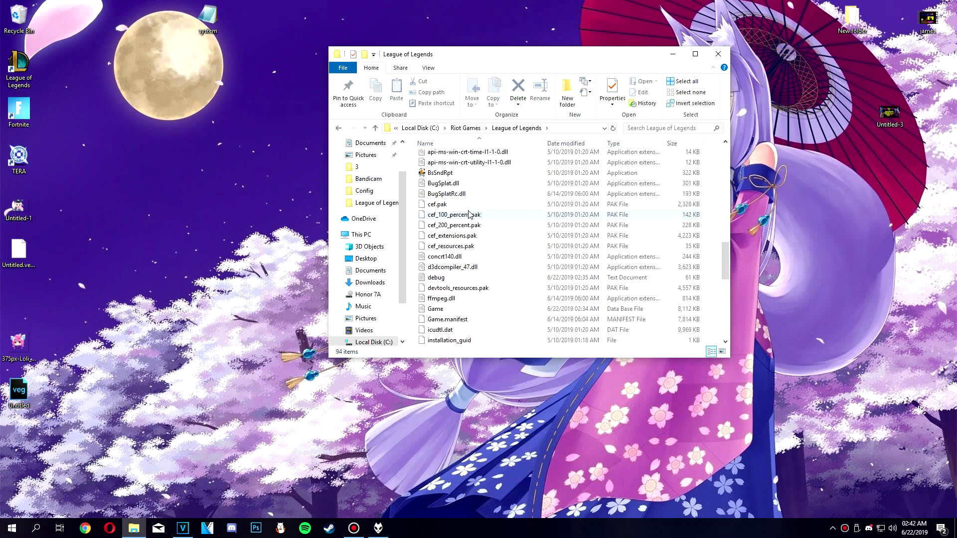
double_click(458, 237)
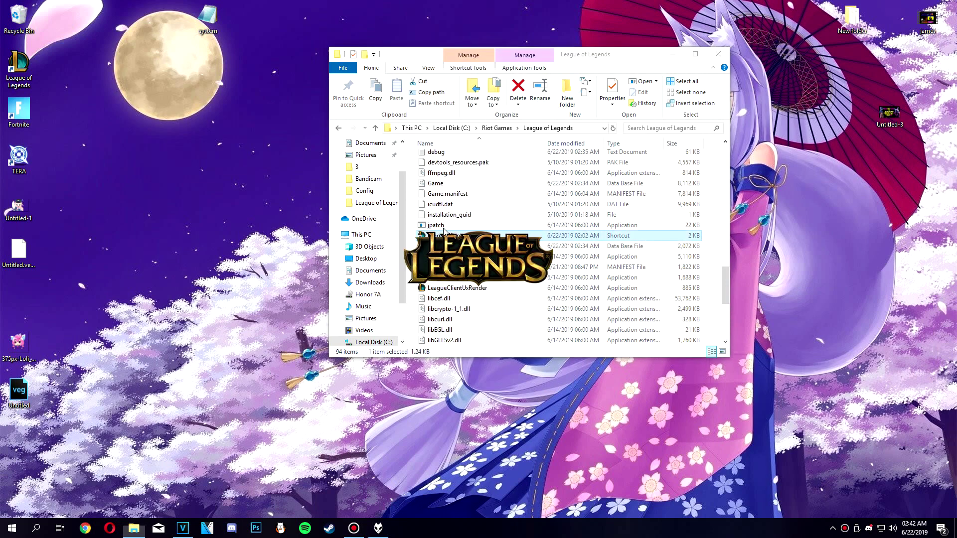
click(718, 54)
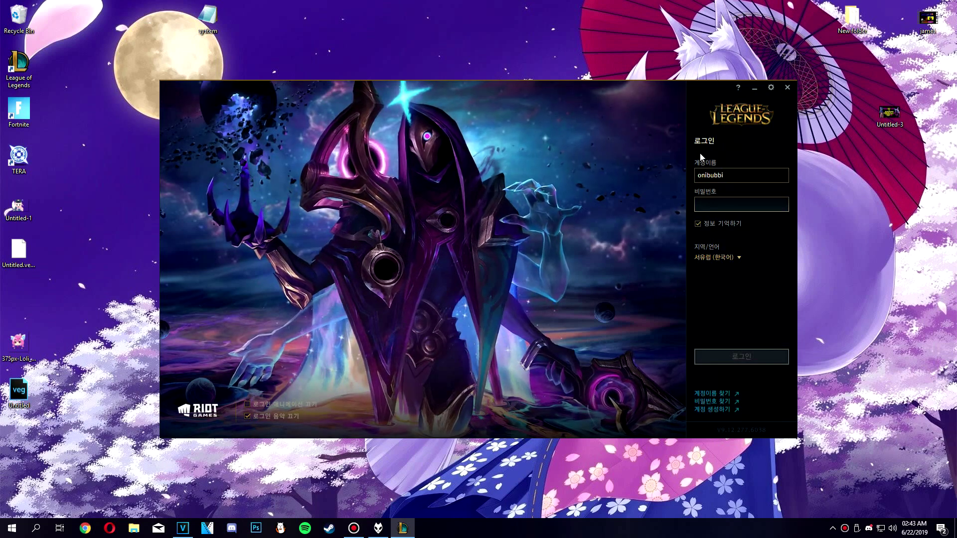
Step: Enter the account password in the 비밀번호 field and submit the Korean login
text(************)
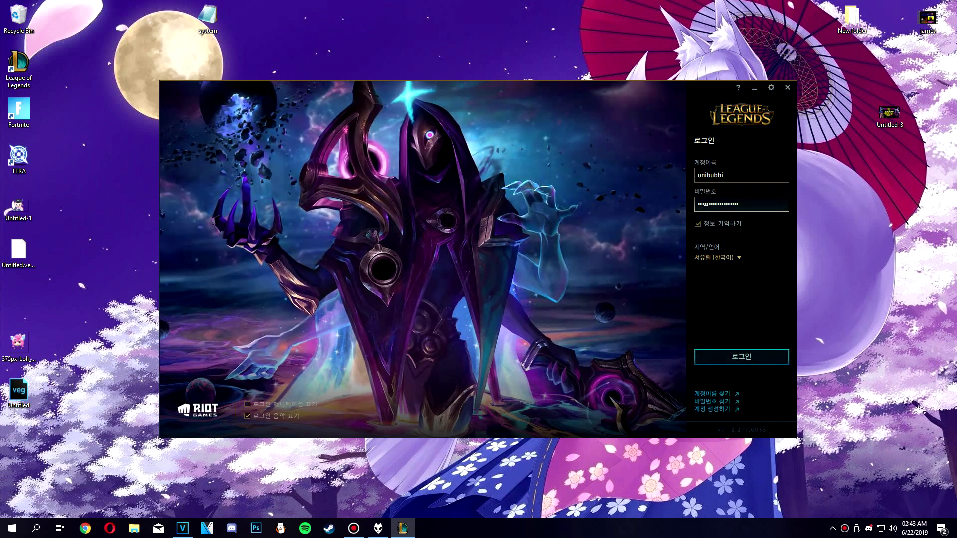
key(Return)
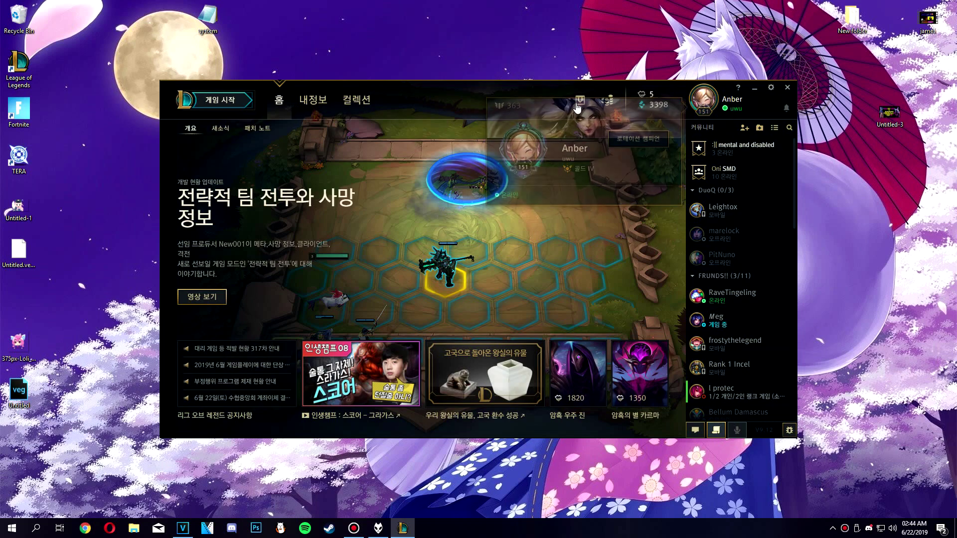
Step: View the Korean store, move the League icon to the desktop's top, and quit via 게임 종료
click(607, 99)
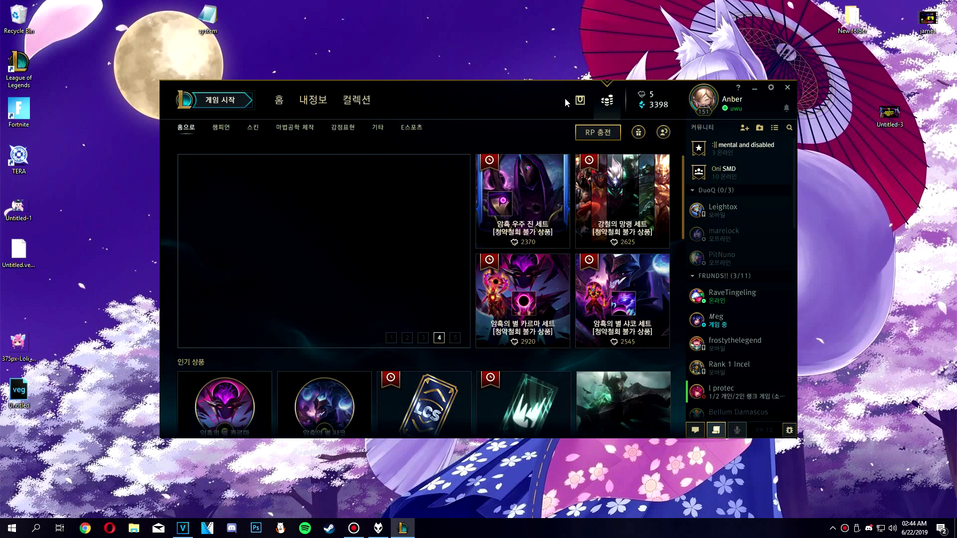
drag(15, 59, 95, 20)
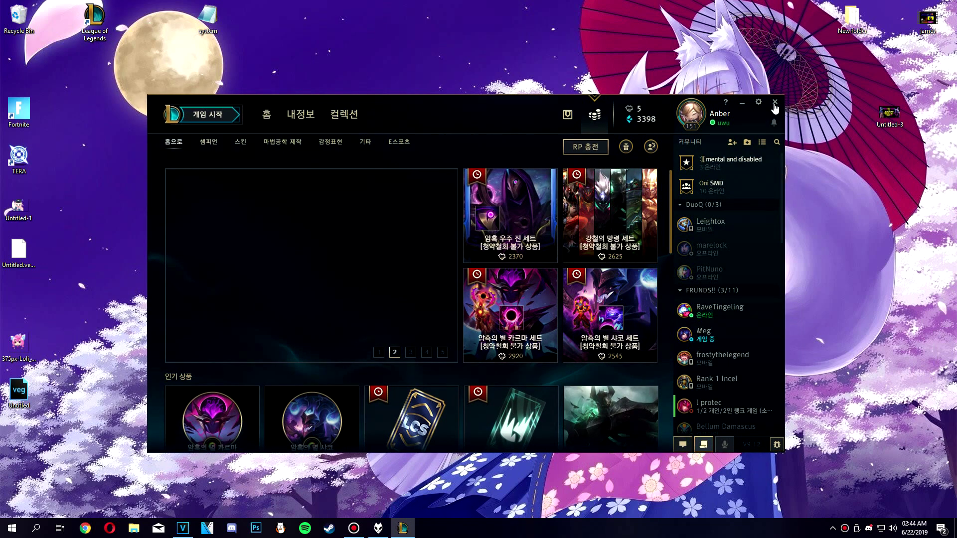
click(775, 101)
click(448, 294)
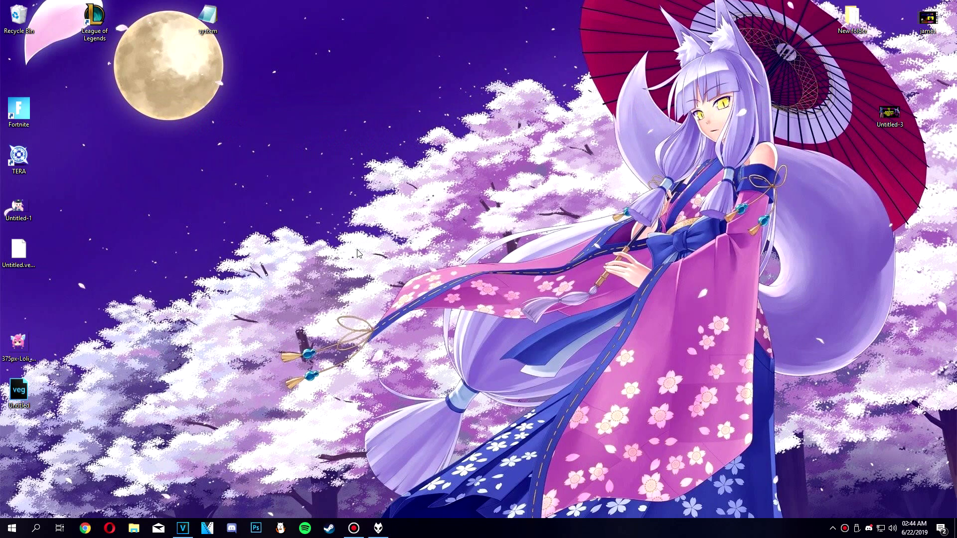
Step: Browse to C:\Riot Games\League of Legends in File Explorer and scroll to the LeagueClient entries
click(134, 529)
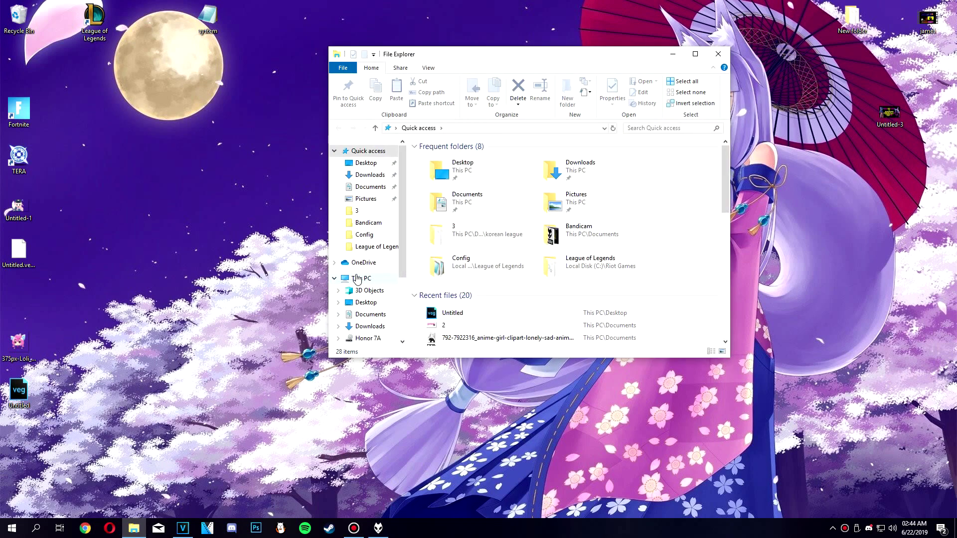
click(357, 279)
click(576, 304)
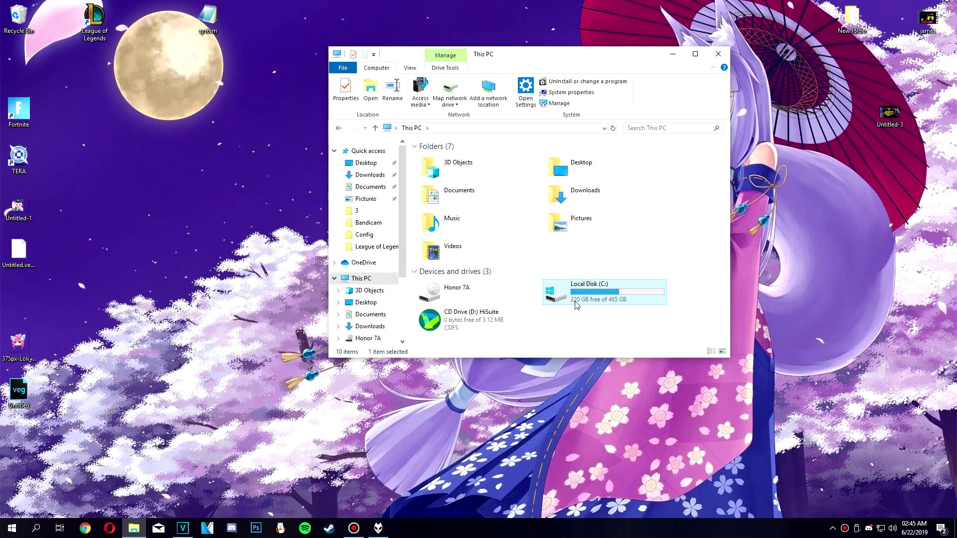
double_click(576, 304)
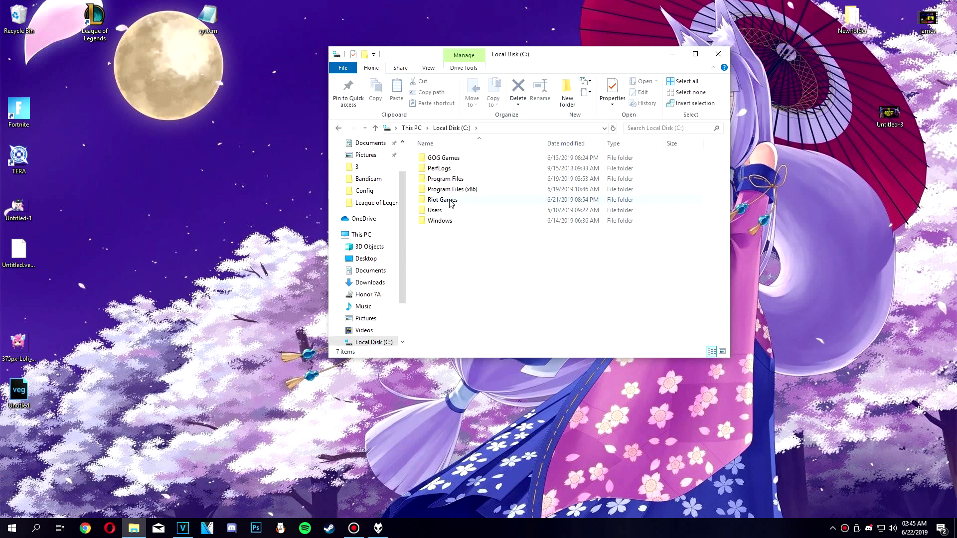
double_click(451, 202)
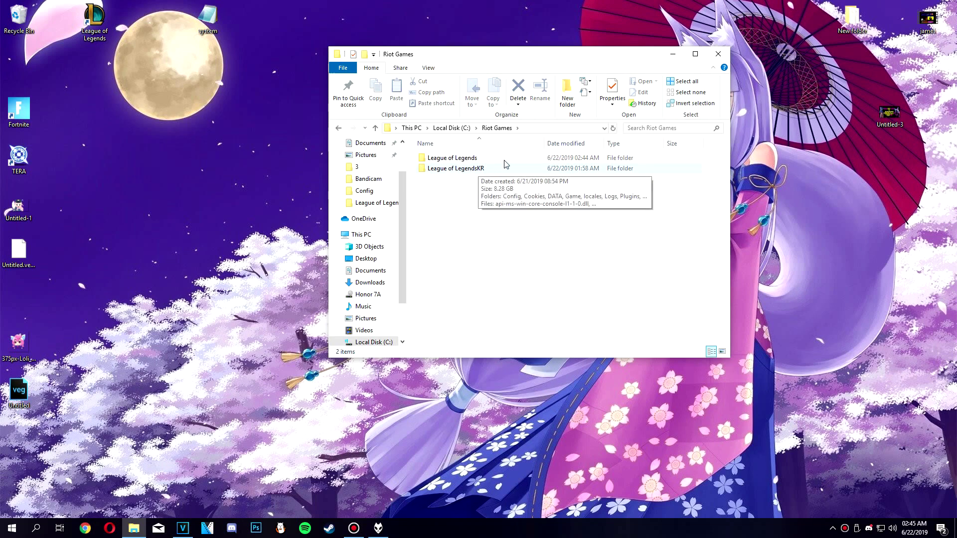
double_click(447, 158)
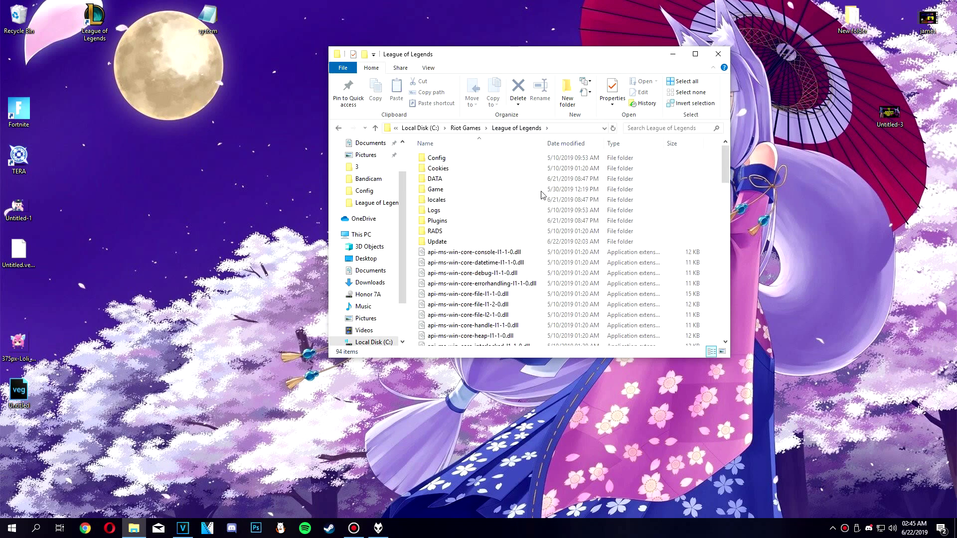
scroll(541, 189, down, 20)
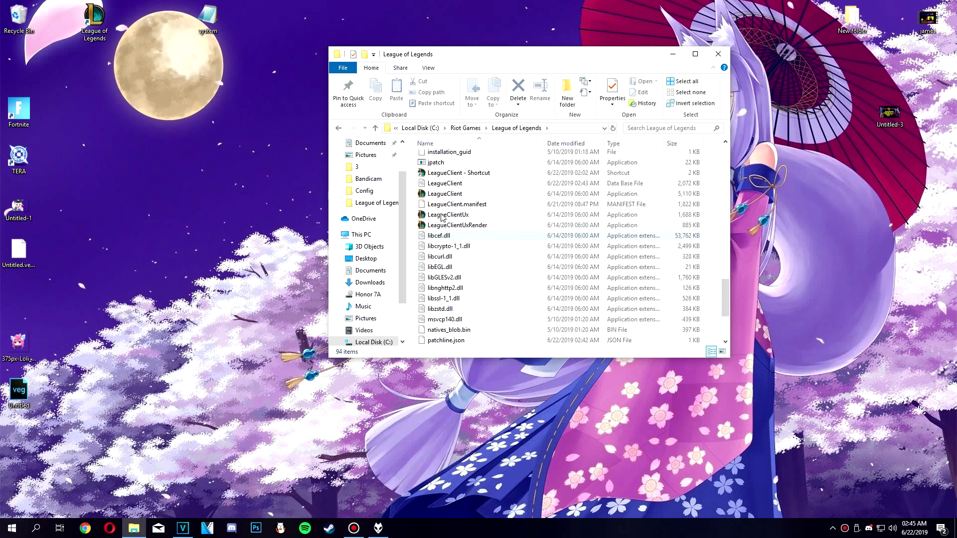
Step: Create a shortcut to the LeagueClient application and drag it onto the desktop
right_click(443, 195)
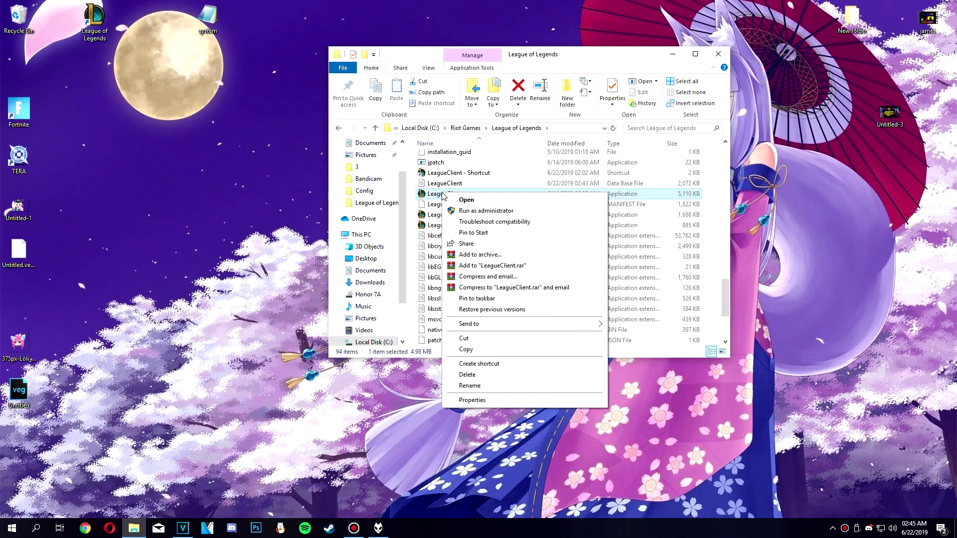
click(487, 364)
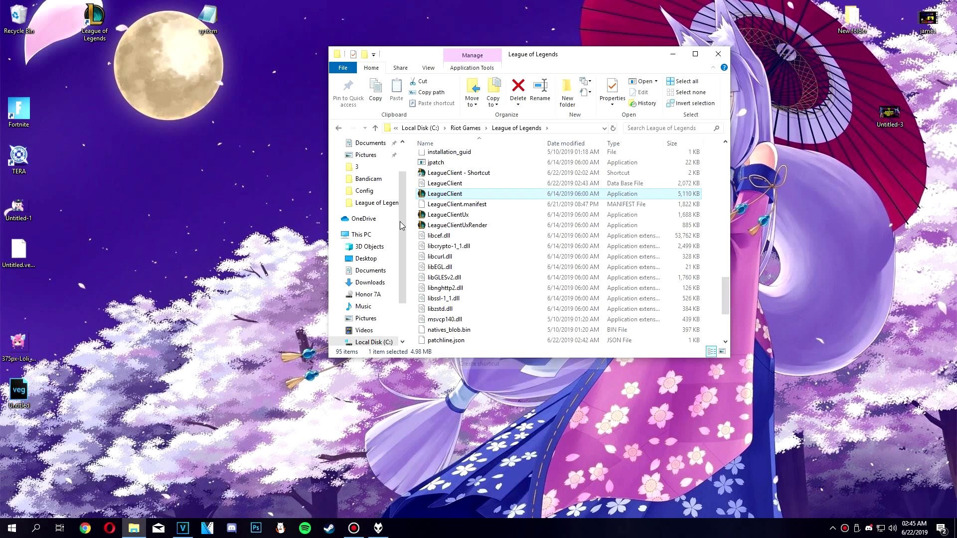
drag(442, 173, 261, 194)
Step: Rename the desktop shortcut by removing the '- Shortcut (2)' suffix, leaving LeagueClient
right_click(248, 166)
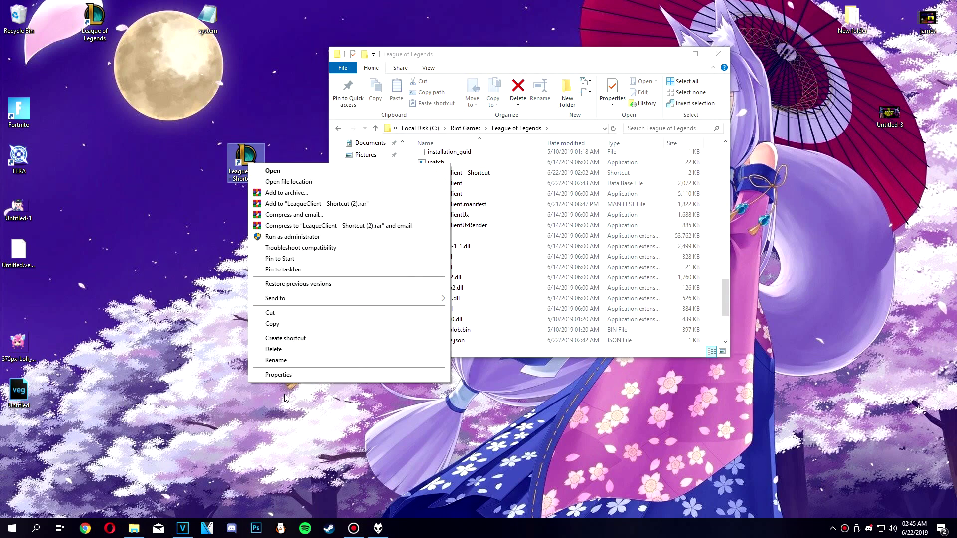
click(284, 357)
click(242, 180)
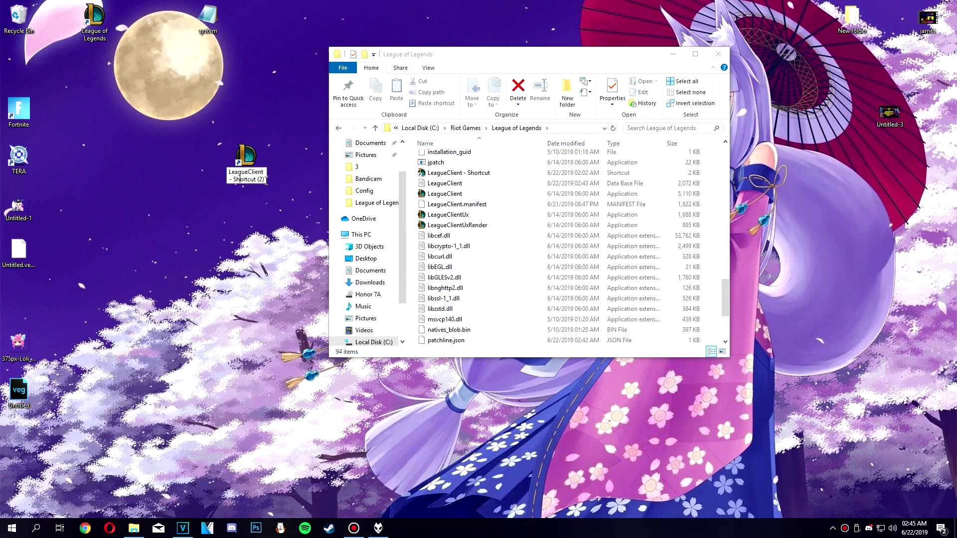
drag(266, 180, 240, 183)
Step: Move the LeagueClient shortcut higher on the desktop and view the existing LeagueClient - Shortcut's properties
drag(242, 163, 260, 118)
right_click(259, 118)
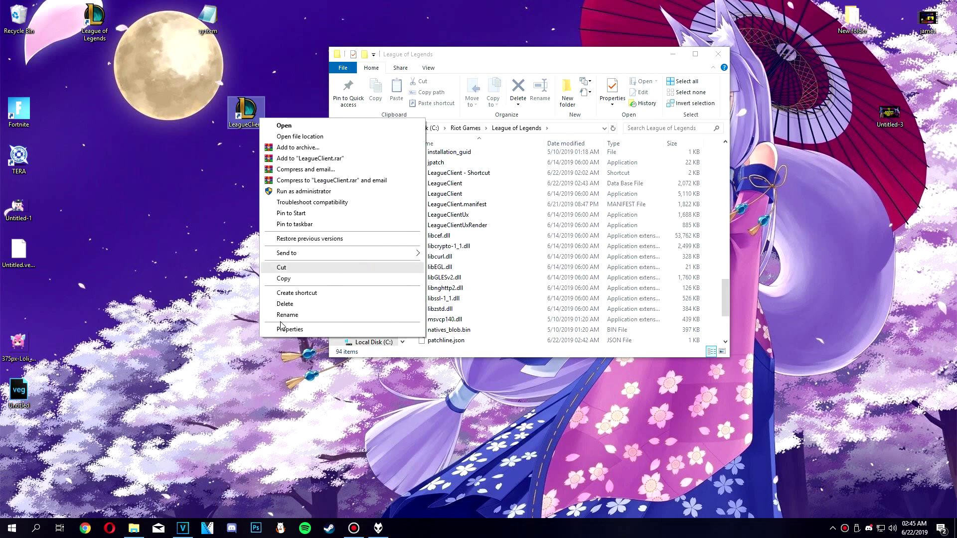
click(159, 304)
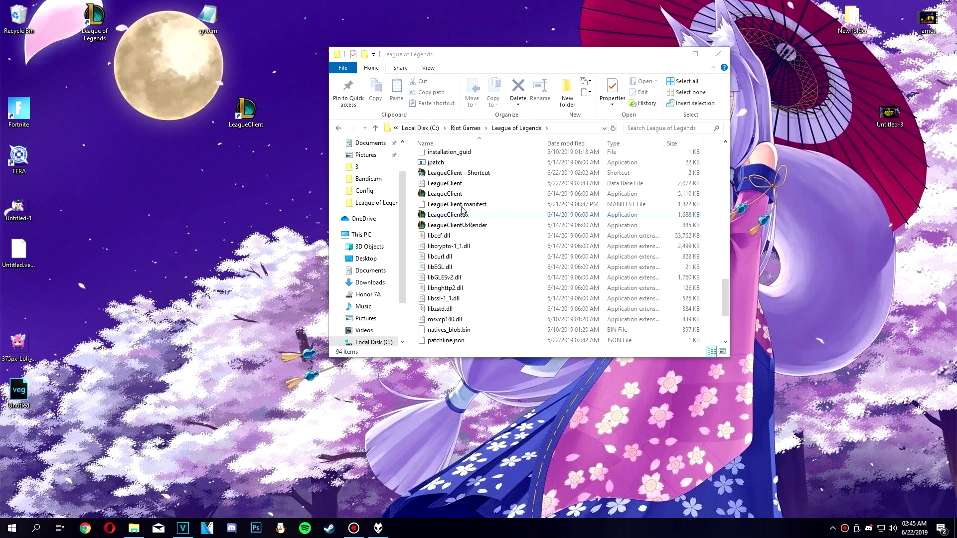
right_click(437, 175)
click(468, 386)
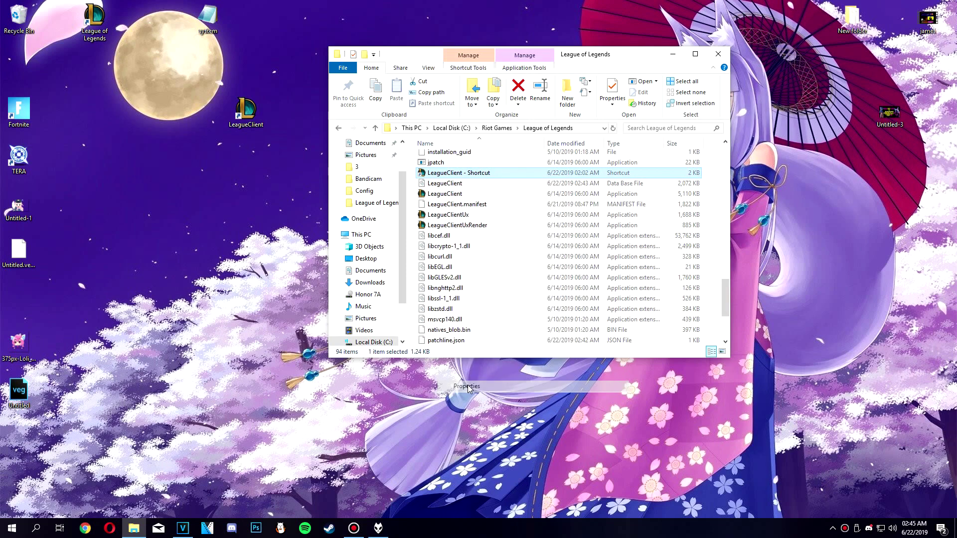
Step: Check the old shortcut's -locale=ko_KR Target, close it, and move the new shortcut left
click(572, 274)
drag(573, 274, 633, 278)
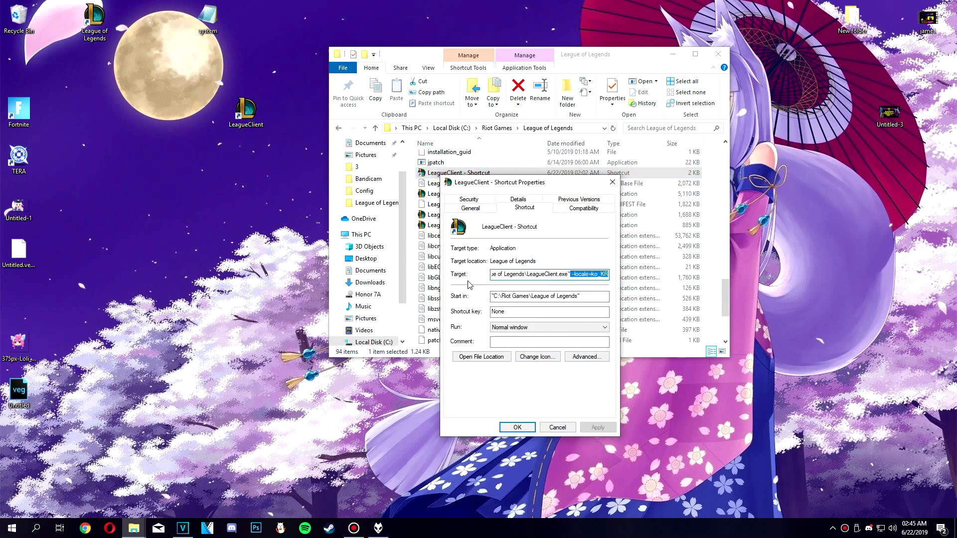
key(Escape)
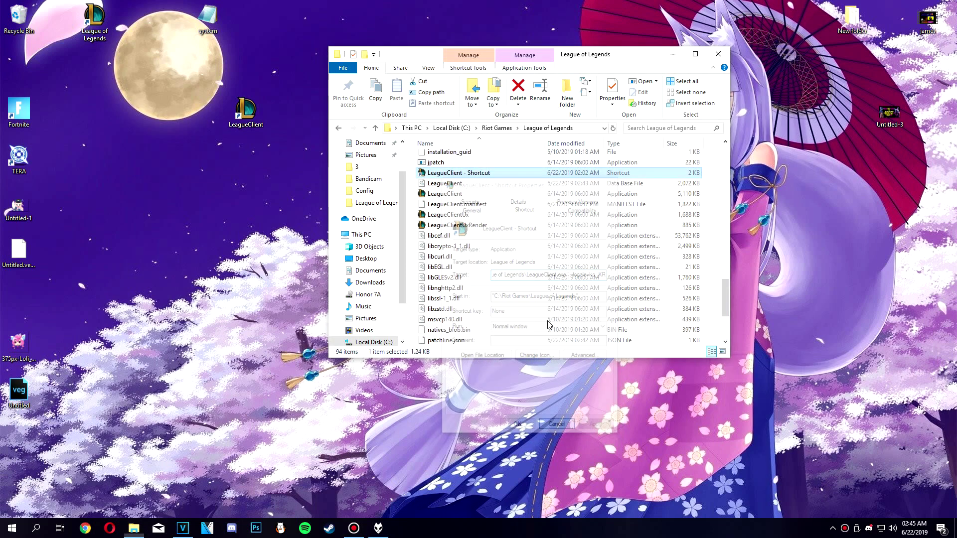
right_click(236, 119)
right_click(237, 119)
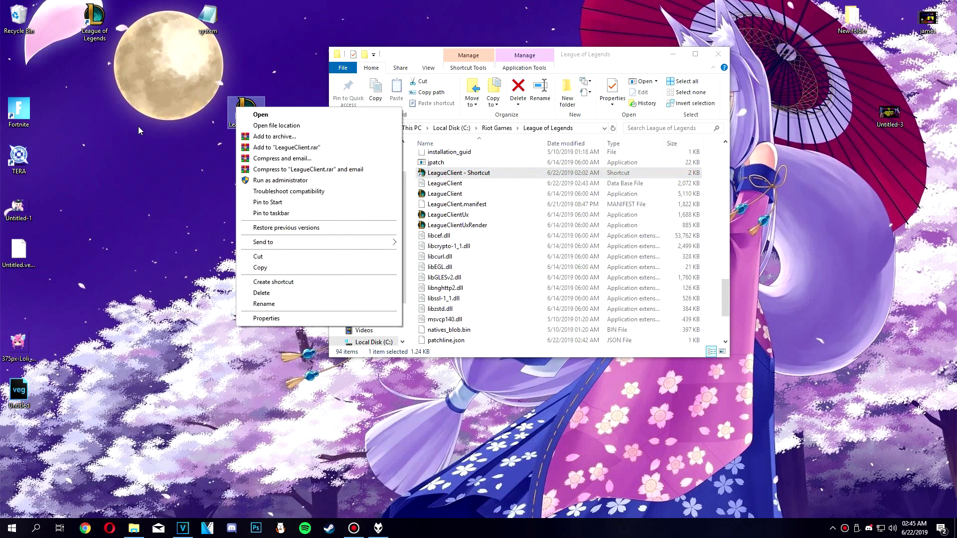
click(312, 184)
drag(245, 124, 168, 125)
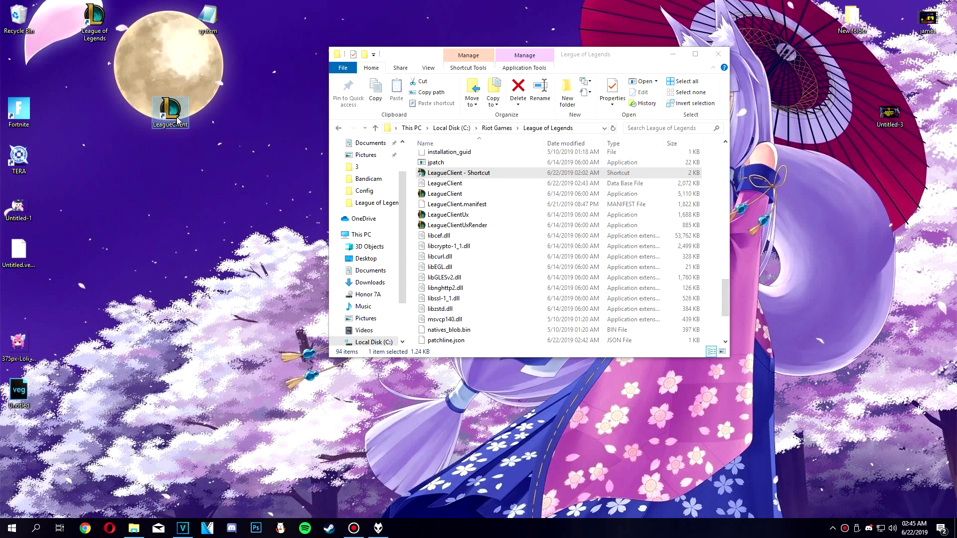
Step: Append -locale=ko_KR to the desktop shortcut's Target, save it, and launch League from it
right_click(168, 124)
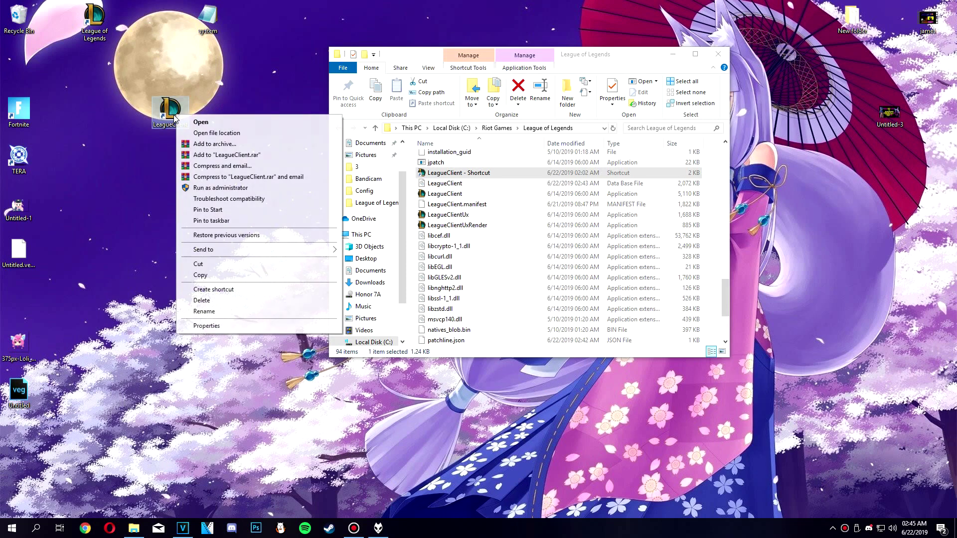
click(207, 326)
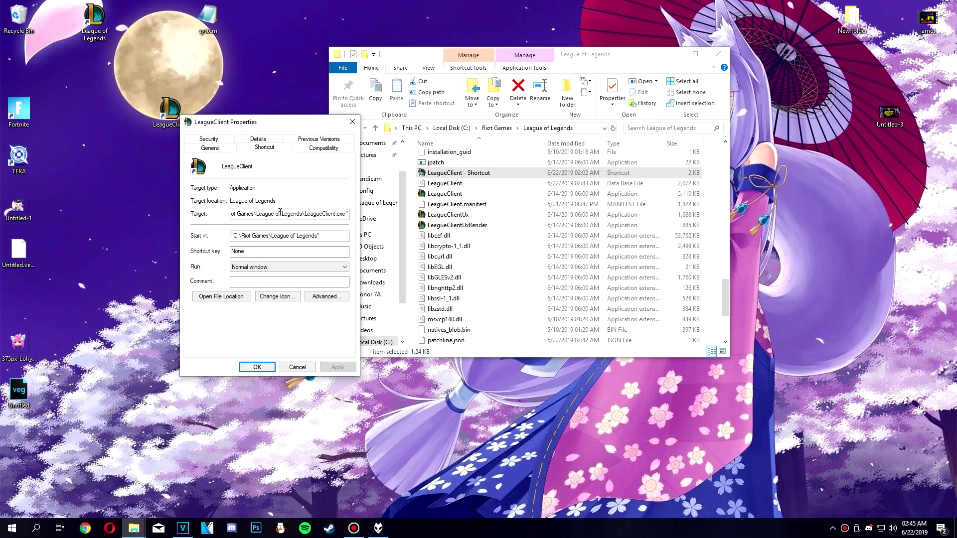
click(349, 214)
text(--locale=ko_KR)
click(313, 214)
key(BackSpace)
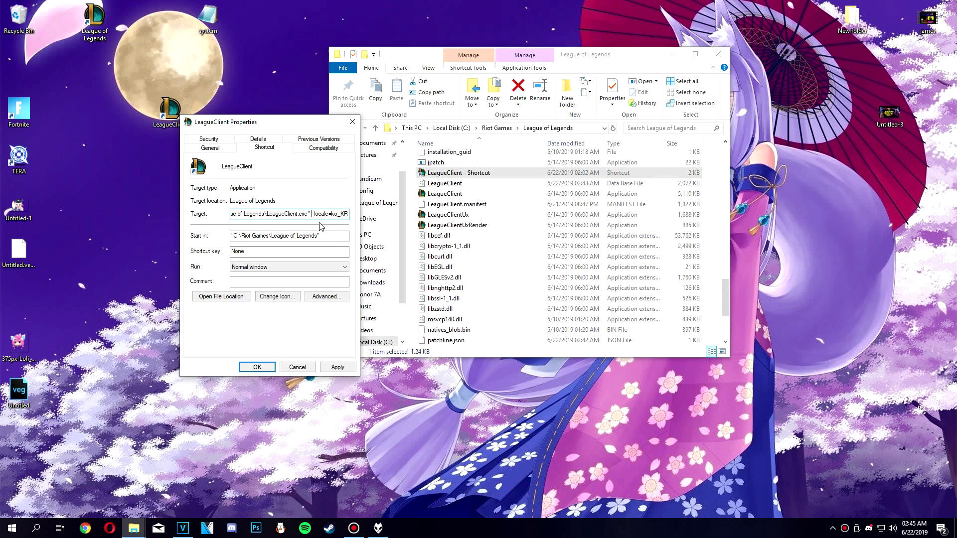
drag(315, 214, 349, 219)
click(254, 367)
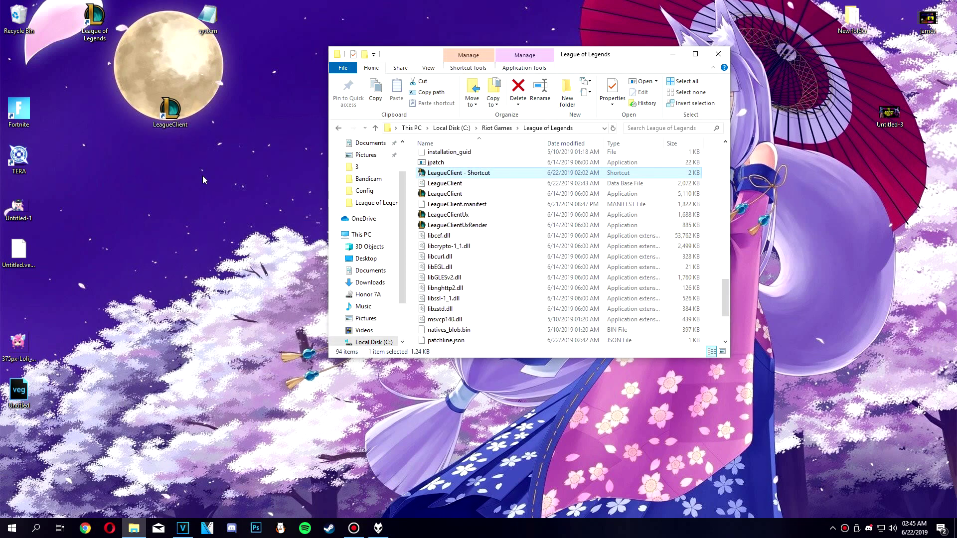
double_click(172, 117)
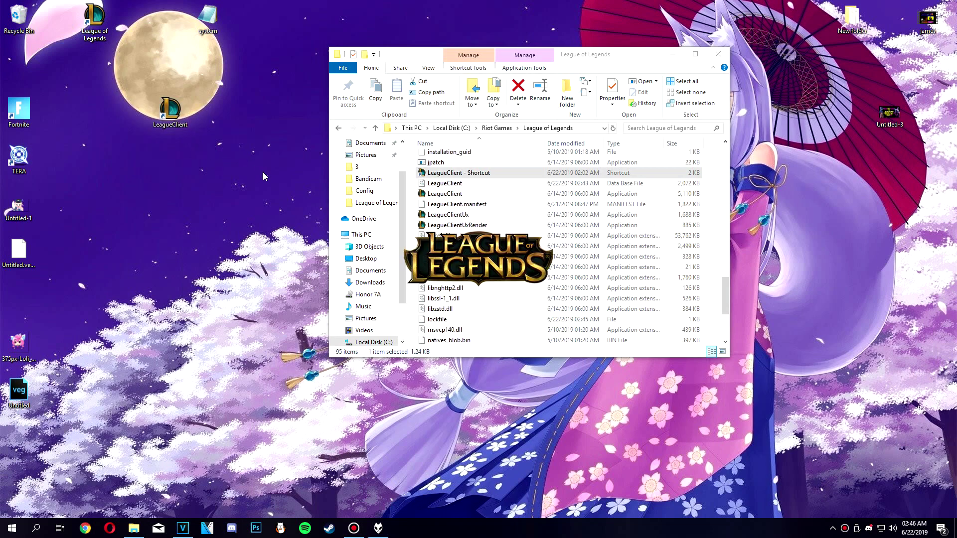
Step: Close File Explorer, then exit the Korean League client with Alt+F4 and confirm
click(718, 54)
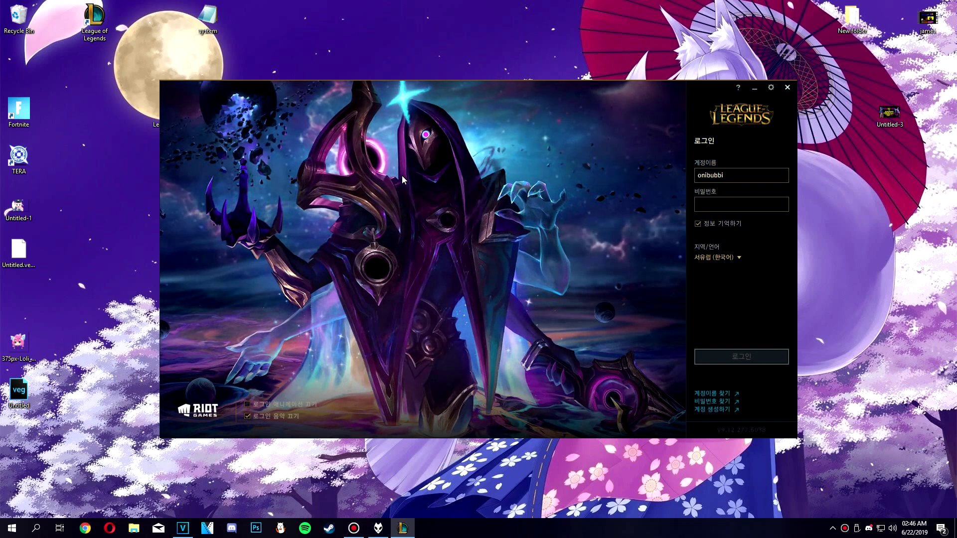
key(alt+F4)
click(458, 283)
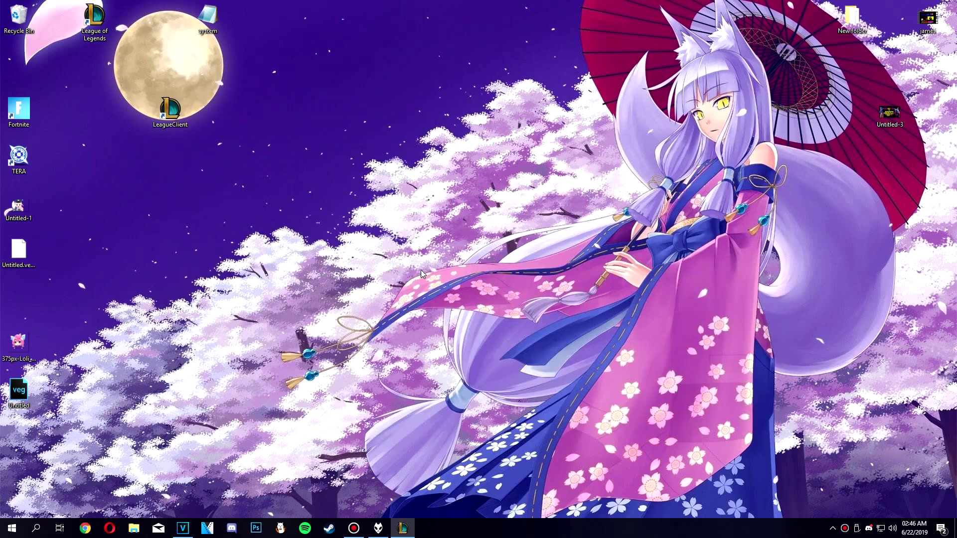
Step: Delete the Korean locale argument from the shortcut's Target, save, and relaunch the client
right_click(162, 103)
click(191, 314)
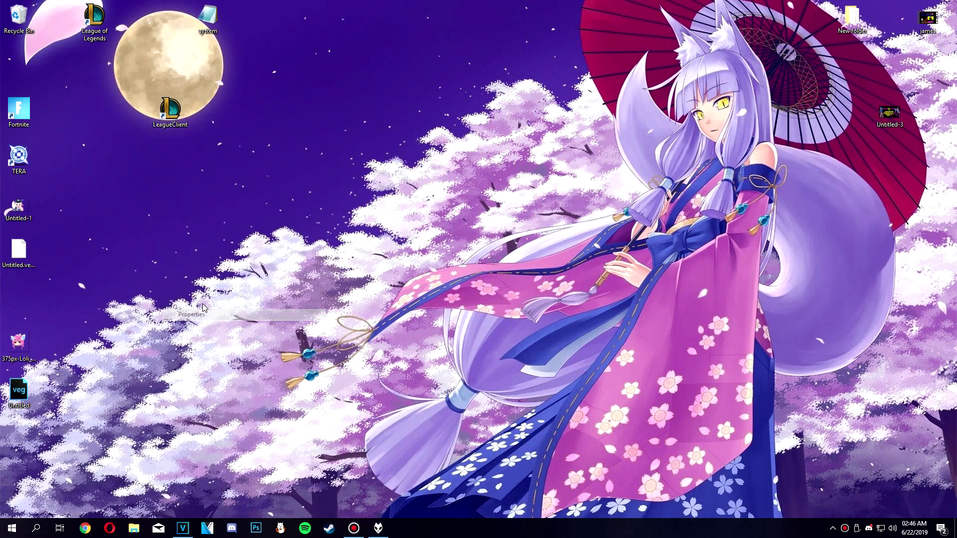
drag(332, 201, 297, 202)
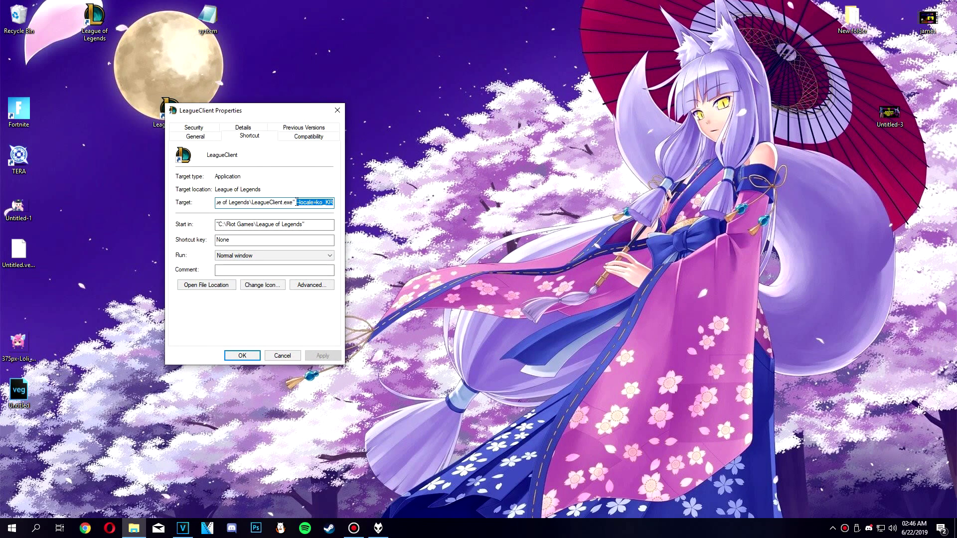
key(BackSpace)
click(242, 355)
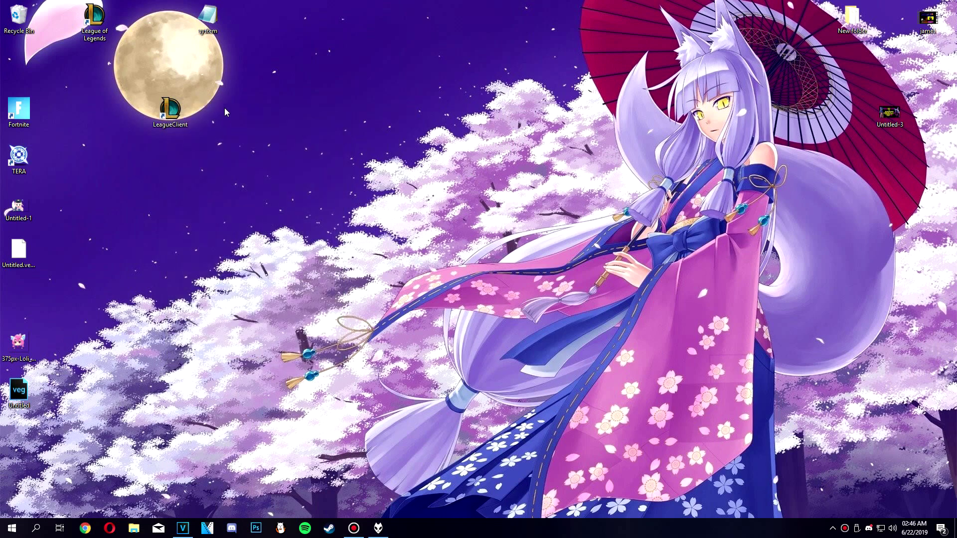
double_click(176, 119)
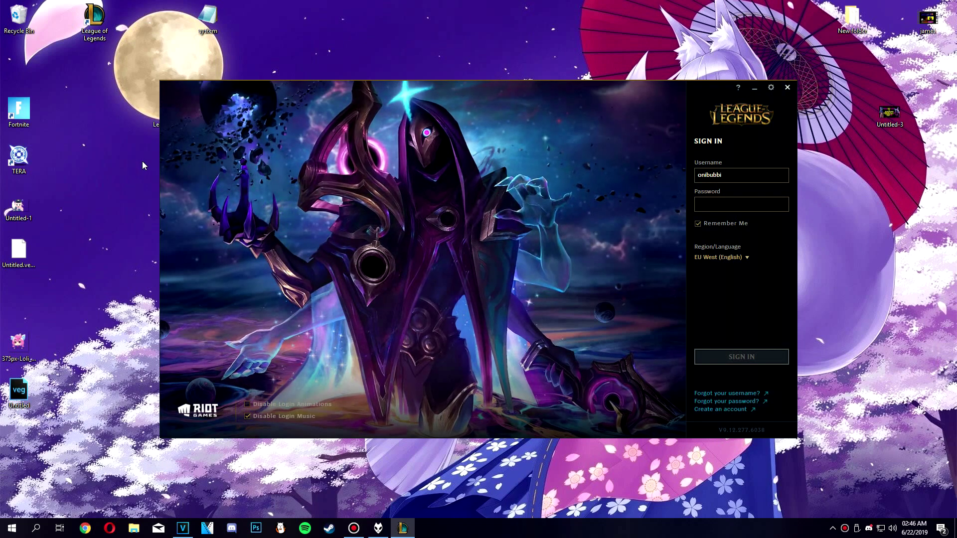
Step: Exit the English client, then paste the locale argument back onto the shortcut's Target and save
click(788, 88)
click(451, 284)
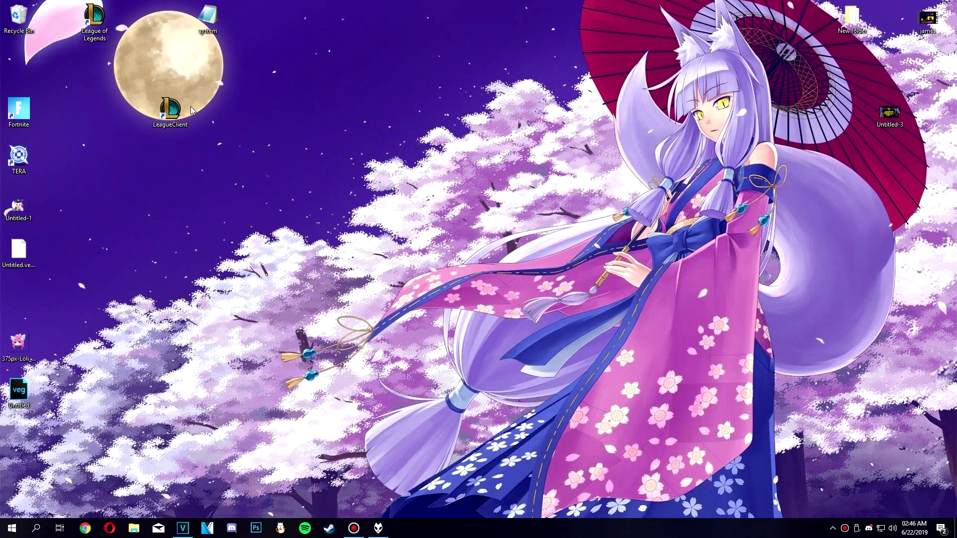
right_click(167, 116)
click(198, 326)
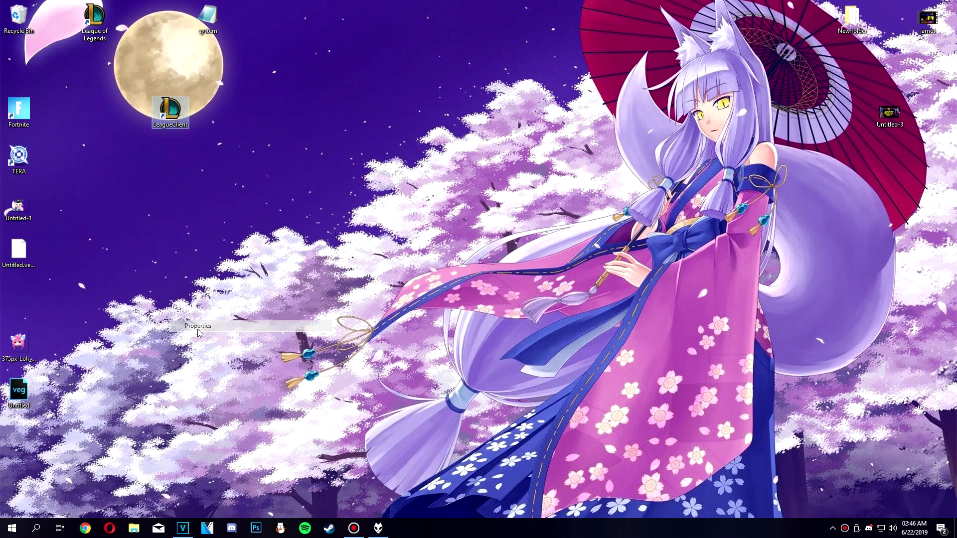
click(339, 213)
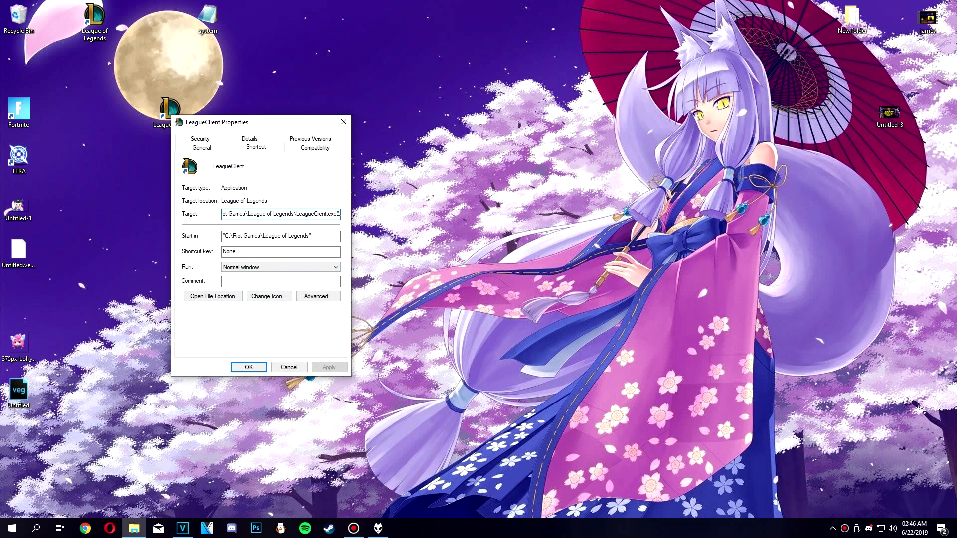
text(--locale=ko_KR)
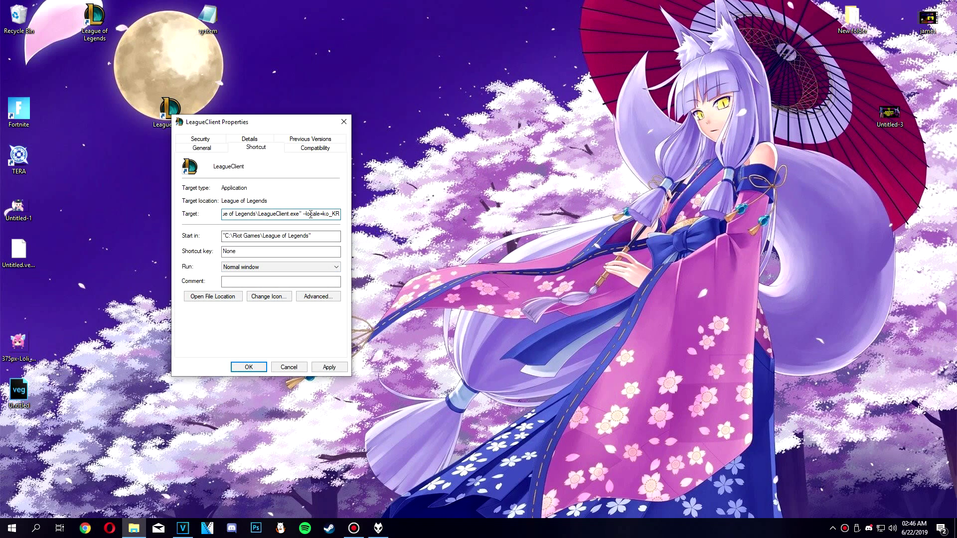
click(248, 367)
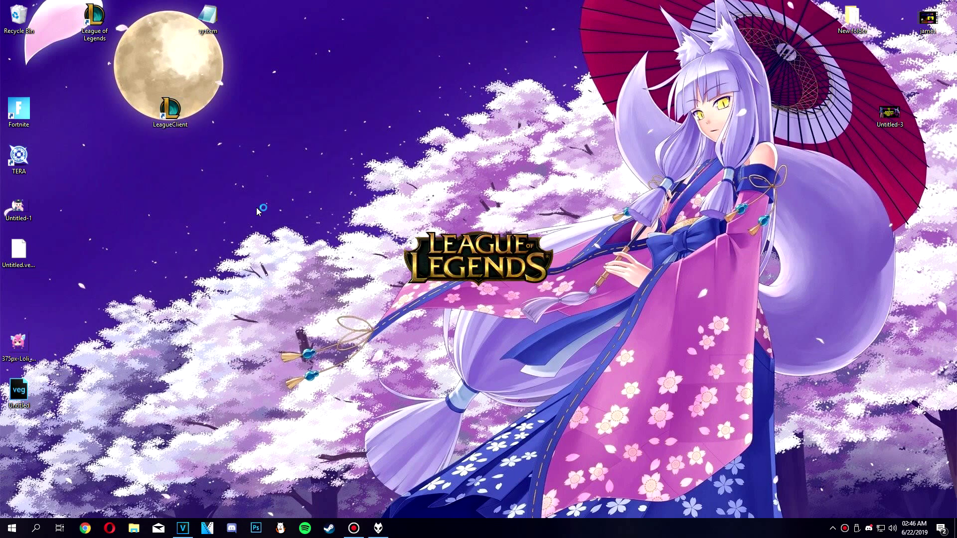